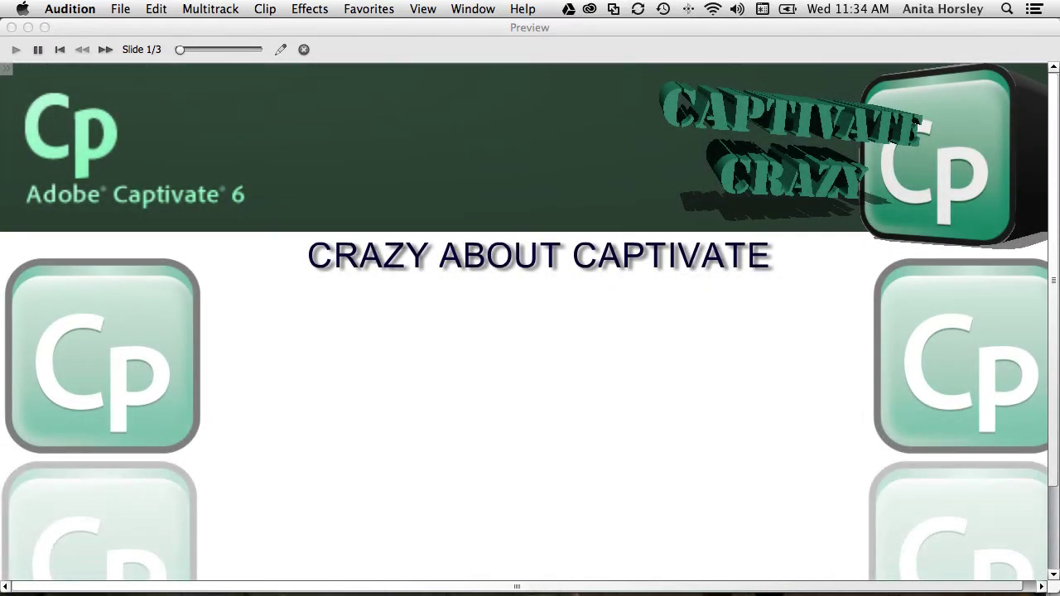
# Leave the preview and return to slide 2, Introduction, of the VideoCC project.
pyautogui.click(1043, 480)
pyautogui.scroll(-1, 1053, 491)
pyautogui.moveTo(1054, 491); pyautogui.dragTo(1055, 543)
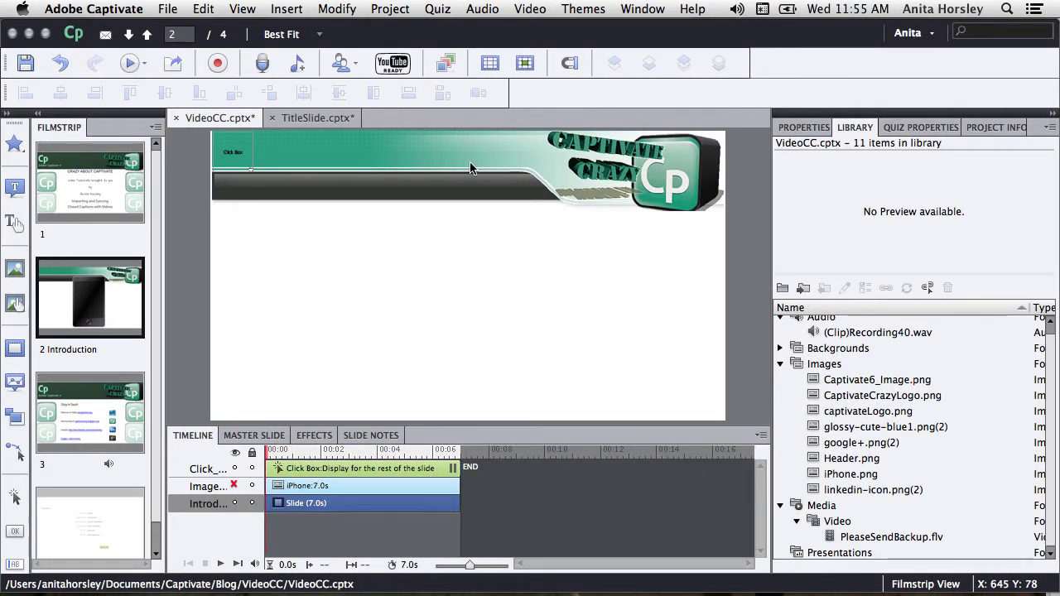
# Insert PleaseSendBackup.flv on slide 2 and move the video object to the slide's left side.
pyautogui.click(535, 11)
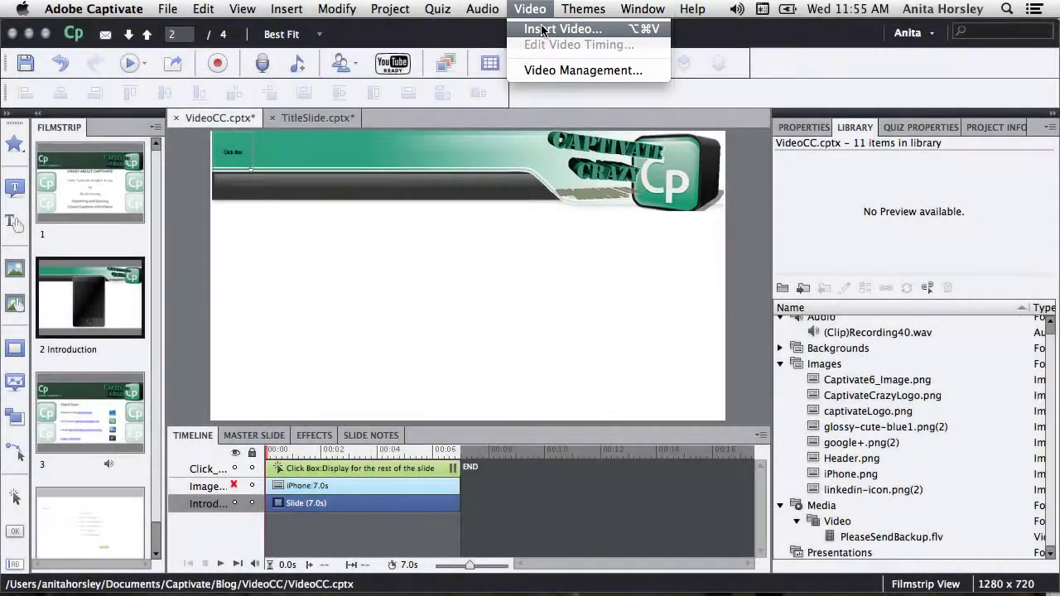
pyautogui.click(543, 29)
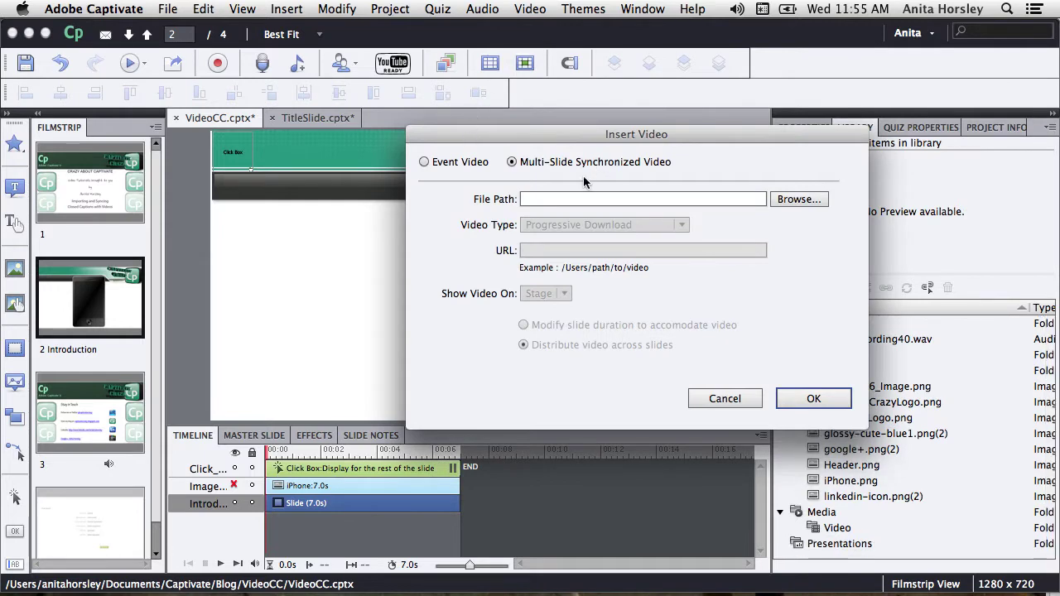
pyautogui.click(463, 162)
pyautogui.click(799, 239)
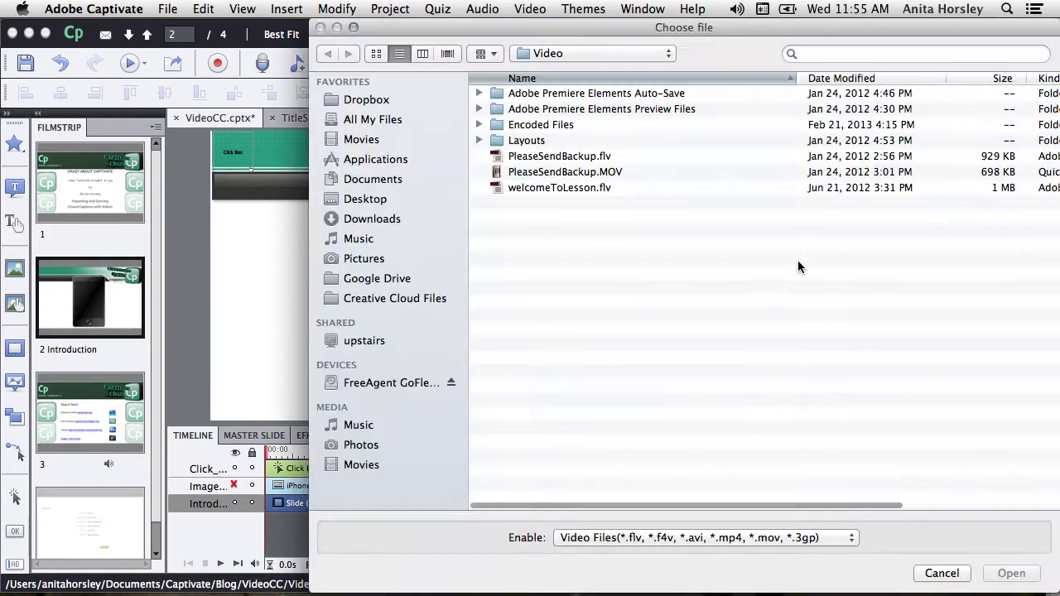
pyautogui.doubleClick(613, 156)
pyautogui.click(811, 398)
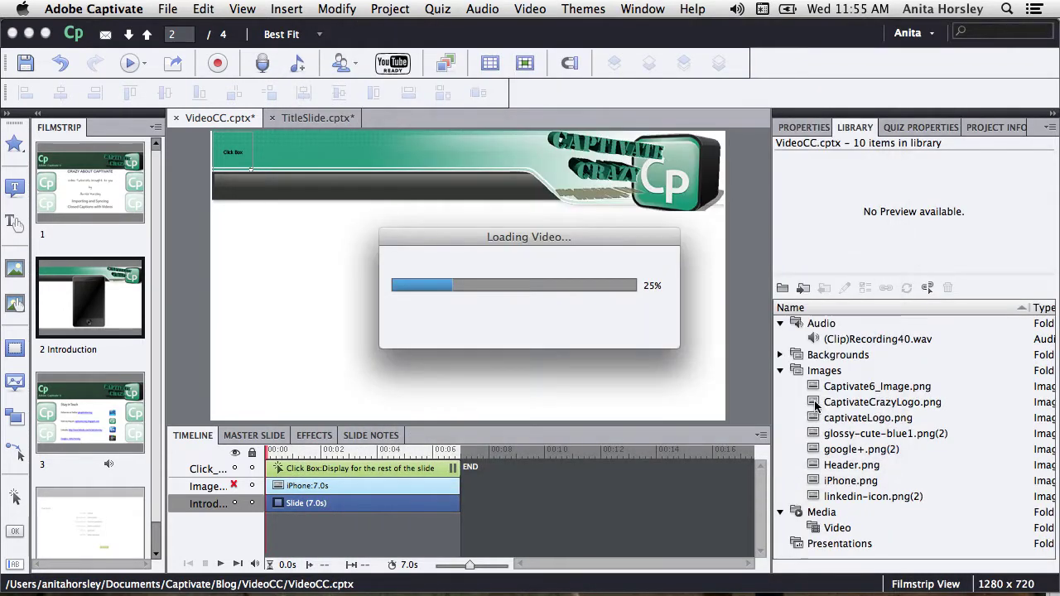
pyautogui.moveTo(449, 303); pyautogui.dragTo(330, 304)
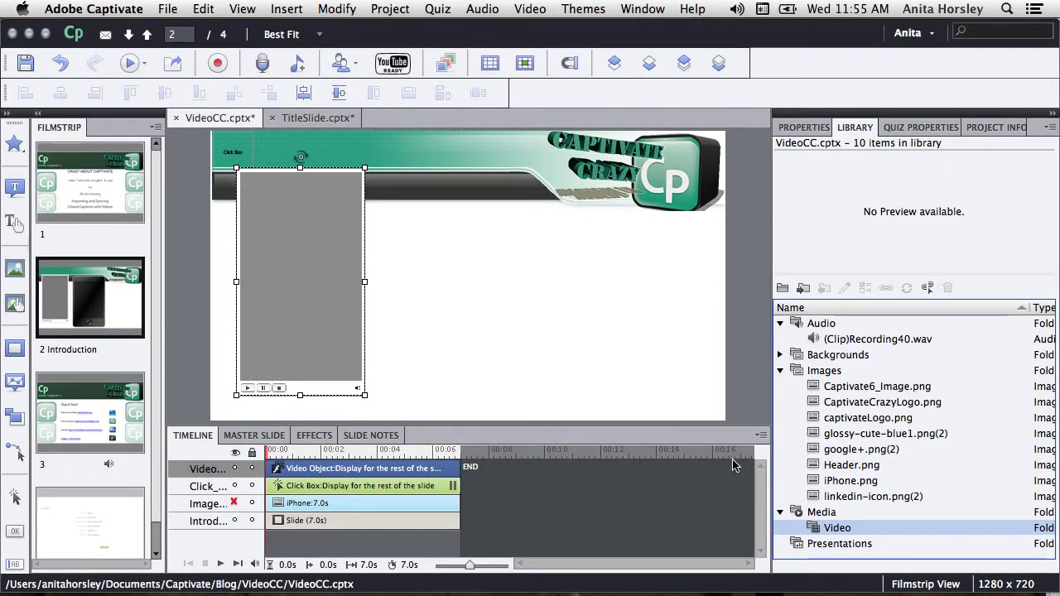
pyautogui.click(468, 323)
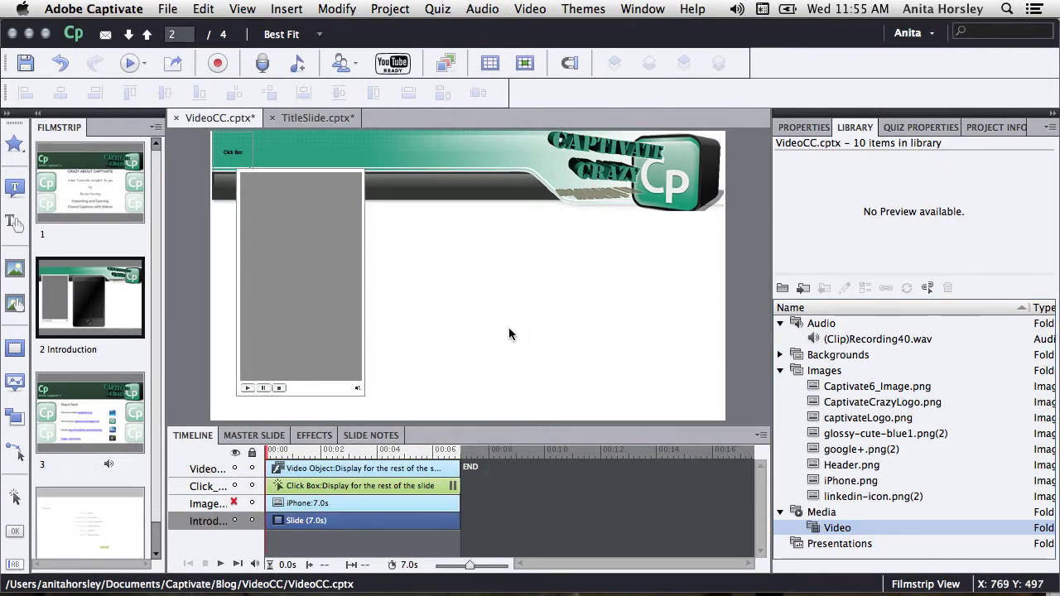
pyautogui.click(530, 9)
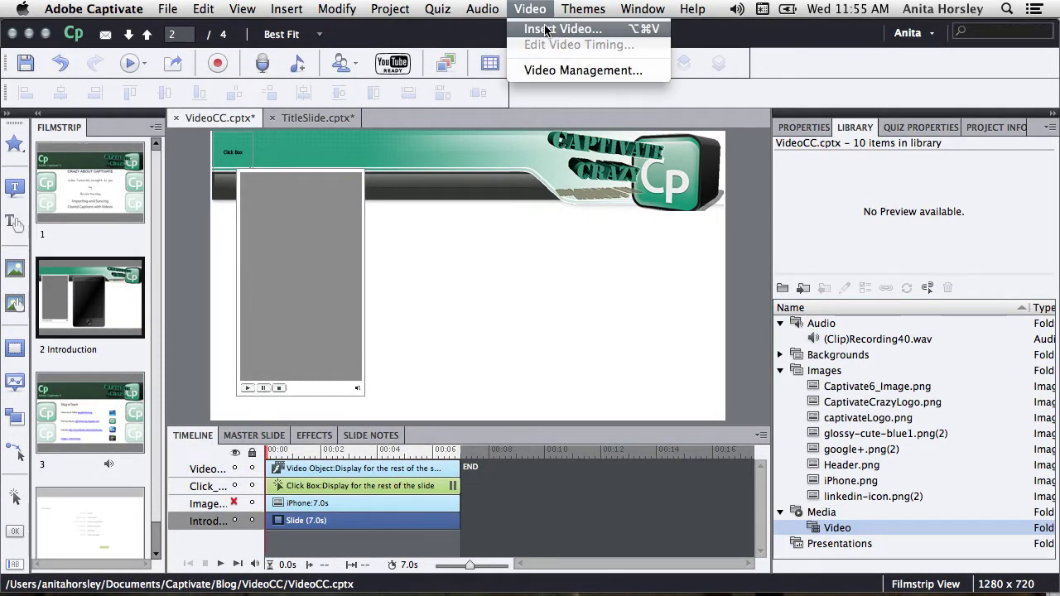
pyautogui.click(550, 28)
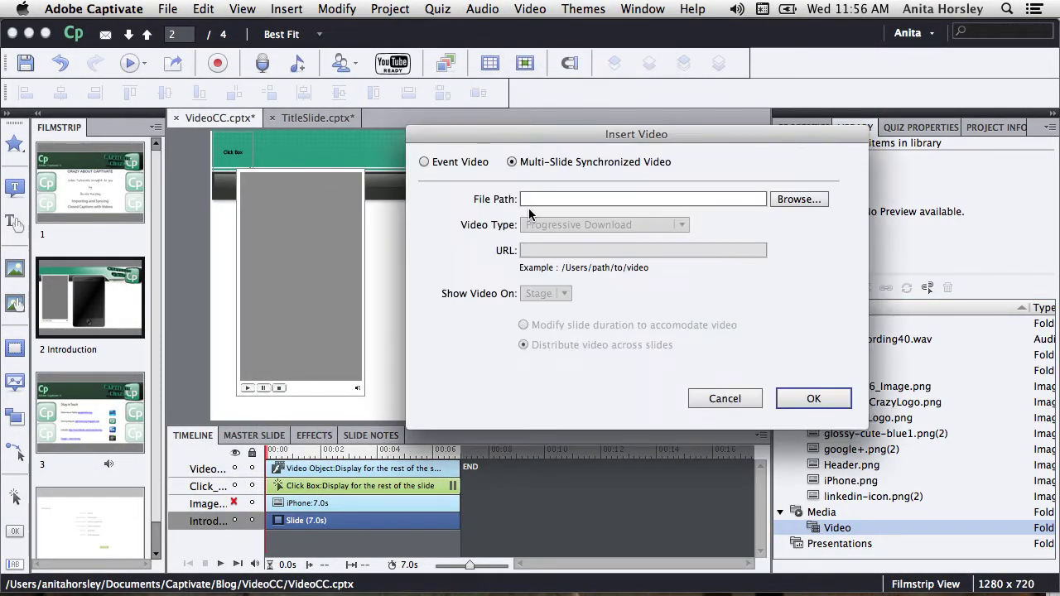
pyautogui.click(791, 199)
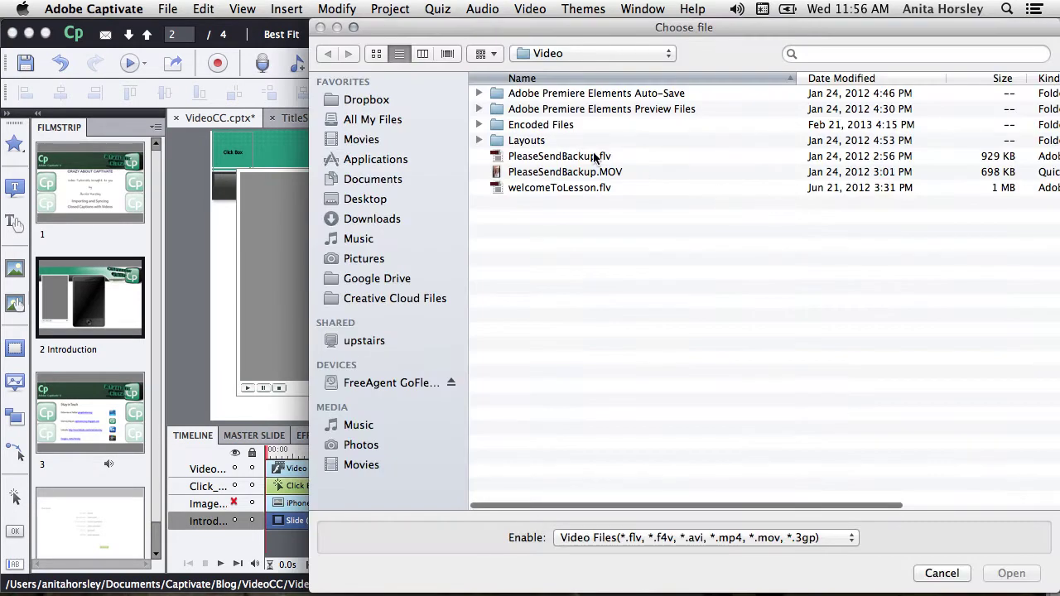
pyautogui.doubleClick(593, 157)
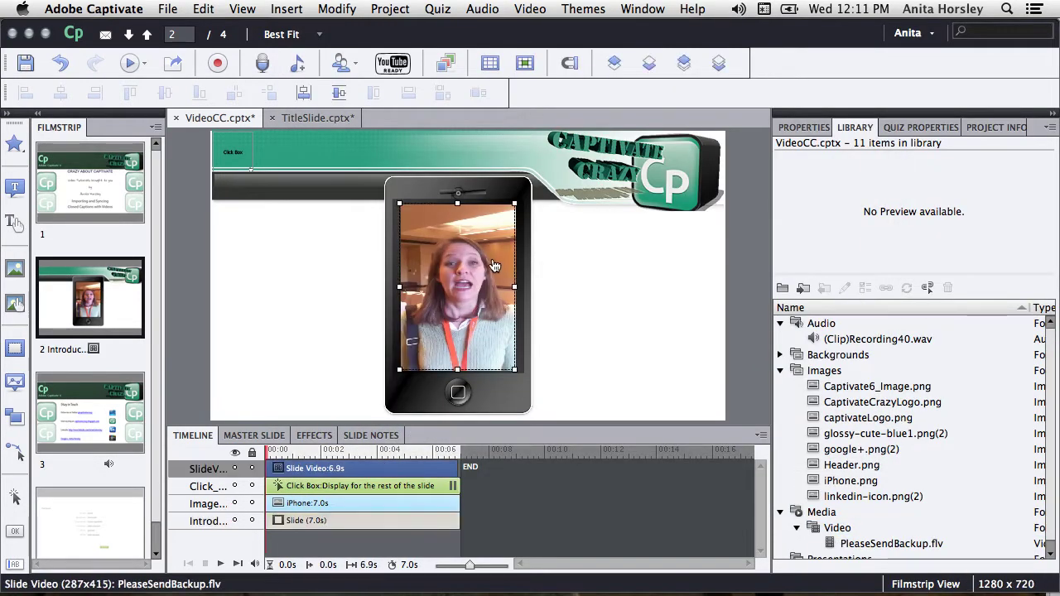
pyautogui.rightClick(494, 265)
pyautogui.click(580, 293)
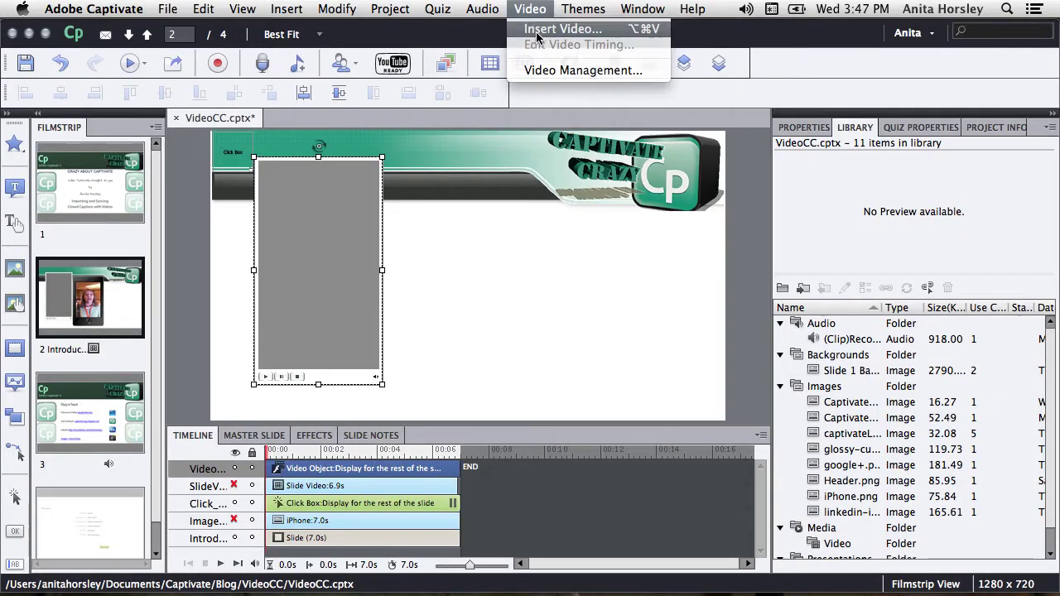
pyautogui.click(797, 256)
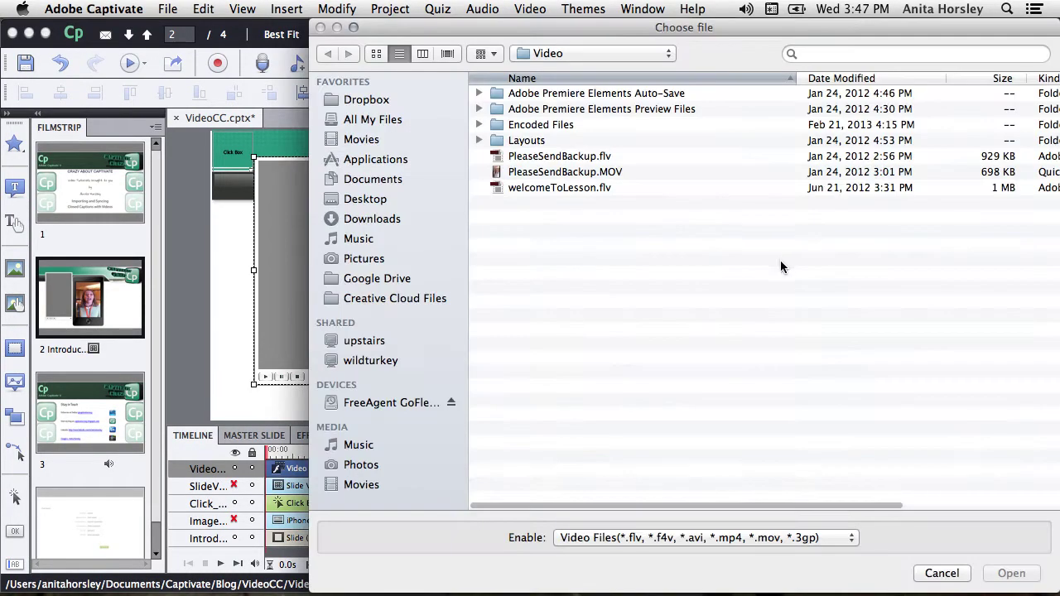
pyautogui.doubleClick(593, 163)
pyautogui.click(814, 399)
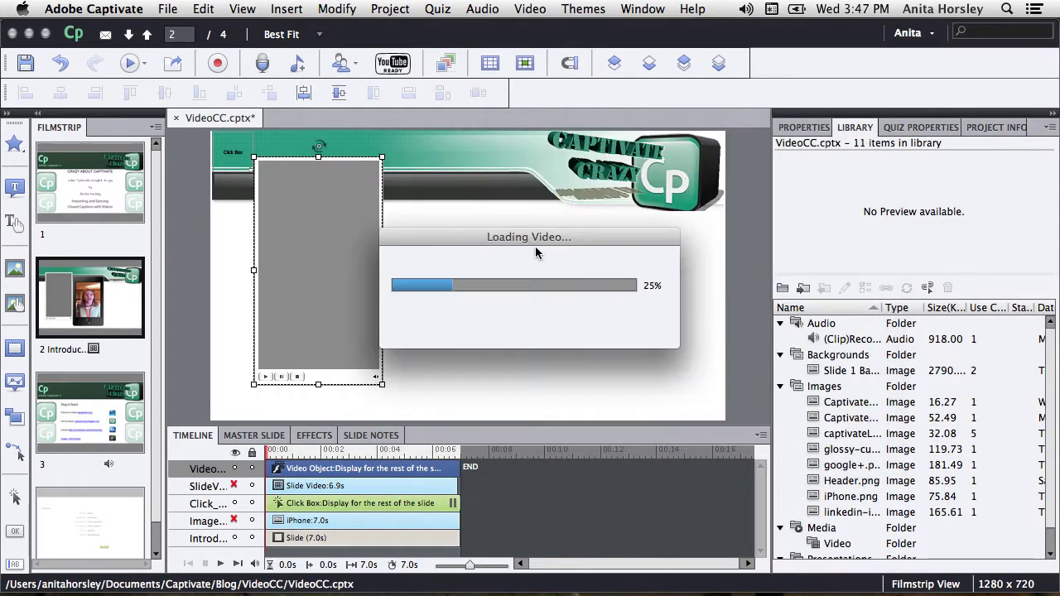
pyautogui.click(530, 8)
pyautogui.click(538, 28)
pyautogui.click(811, 398)
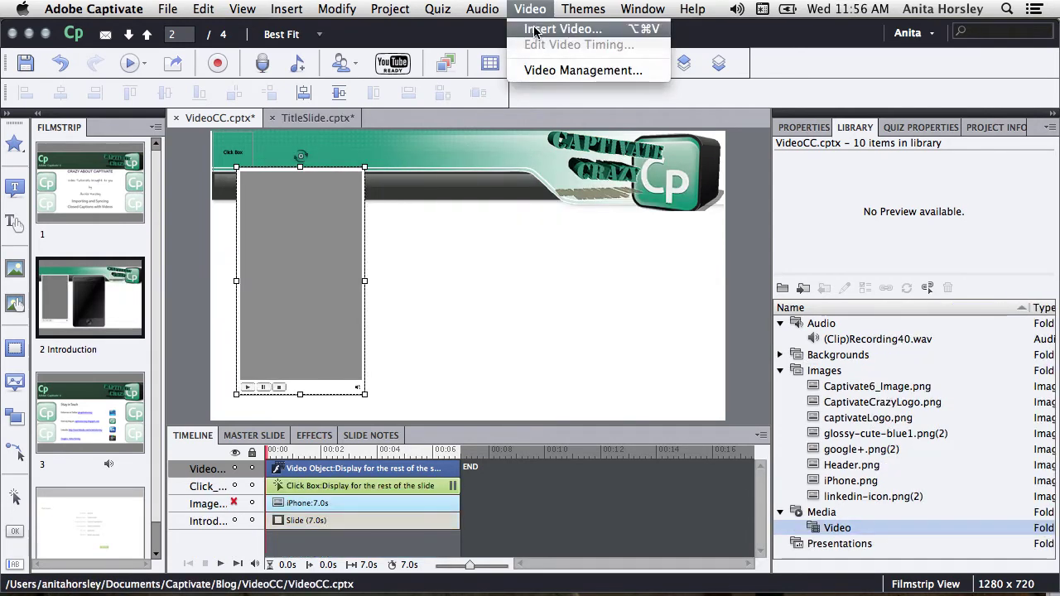
# Start another video insertion and choose PleaseSendBackup.flv, keeping video files as the file type.
pyautogui.click(534, 30)
pyautogui.click(796, 200)
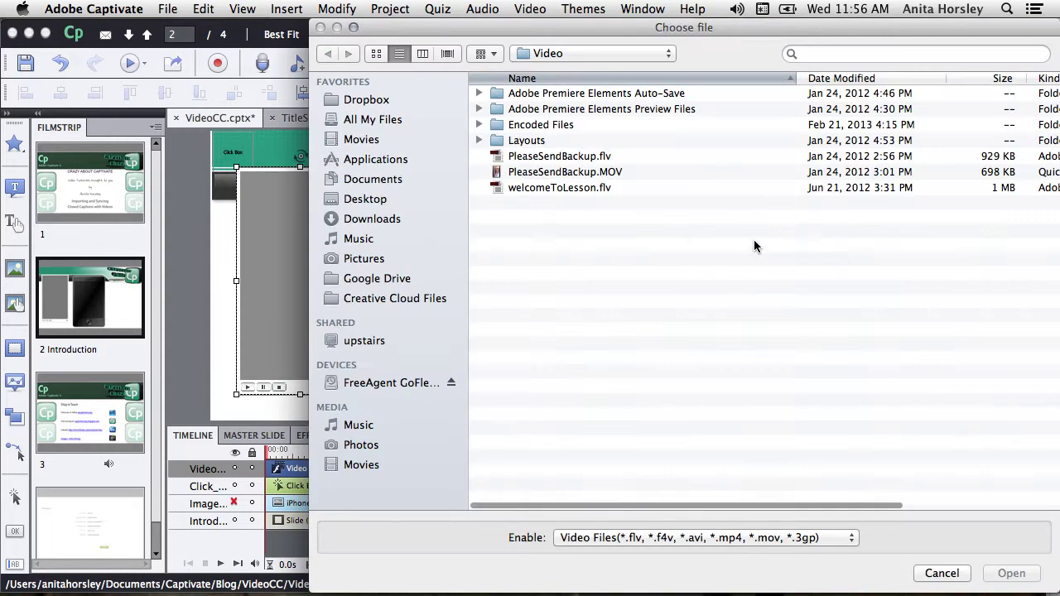
pyautogui.click(542, 160)
pyautogui.click(650, 503)
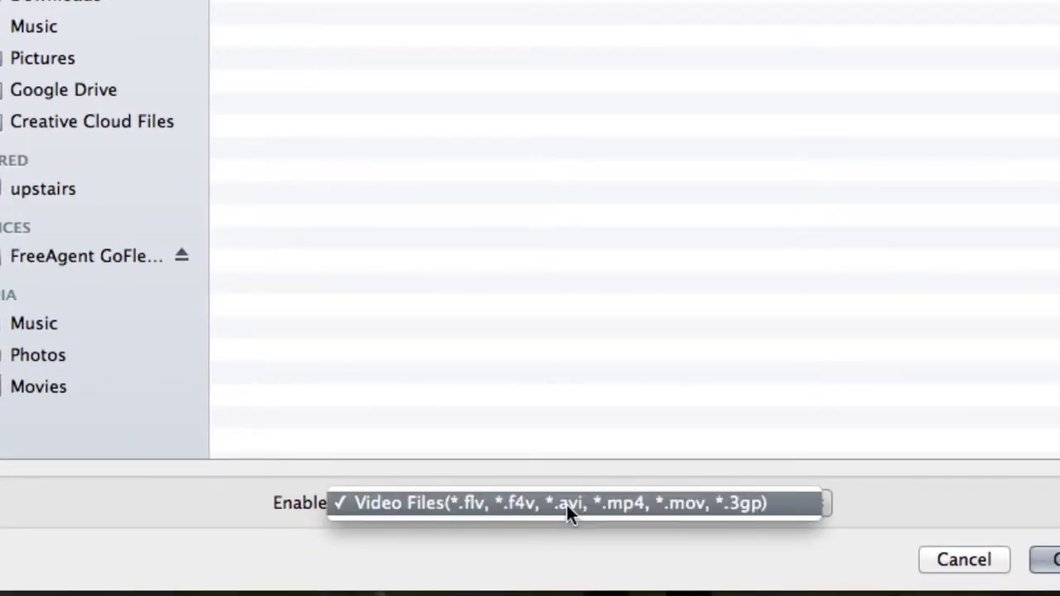
pyautogui.click(567, 505)
pyautogui.click(588, 503)
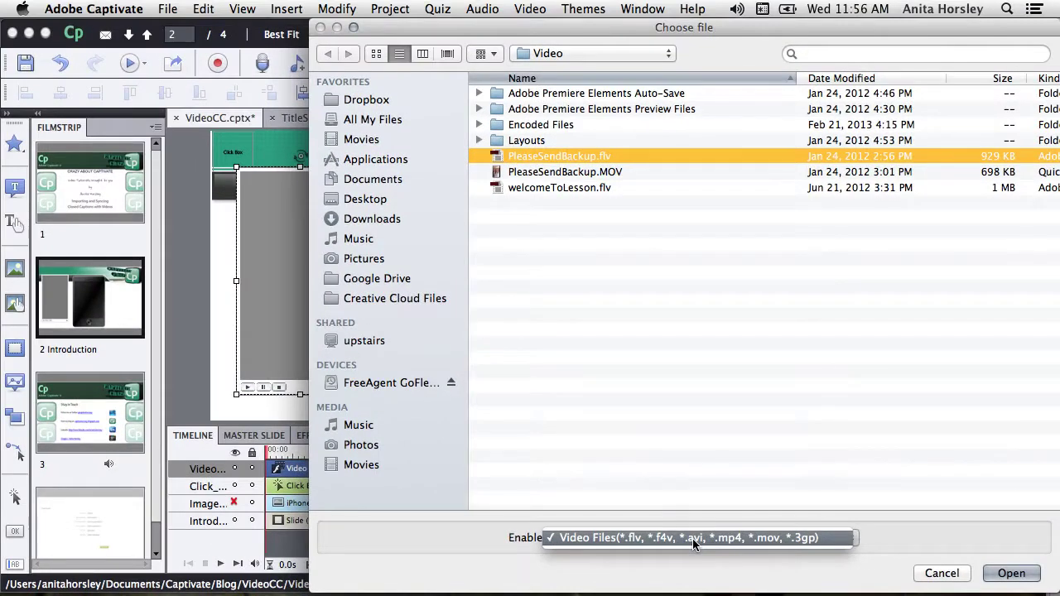
pyautogui.click(692, 538)
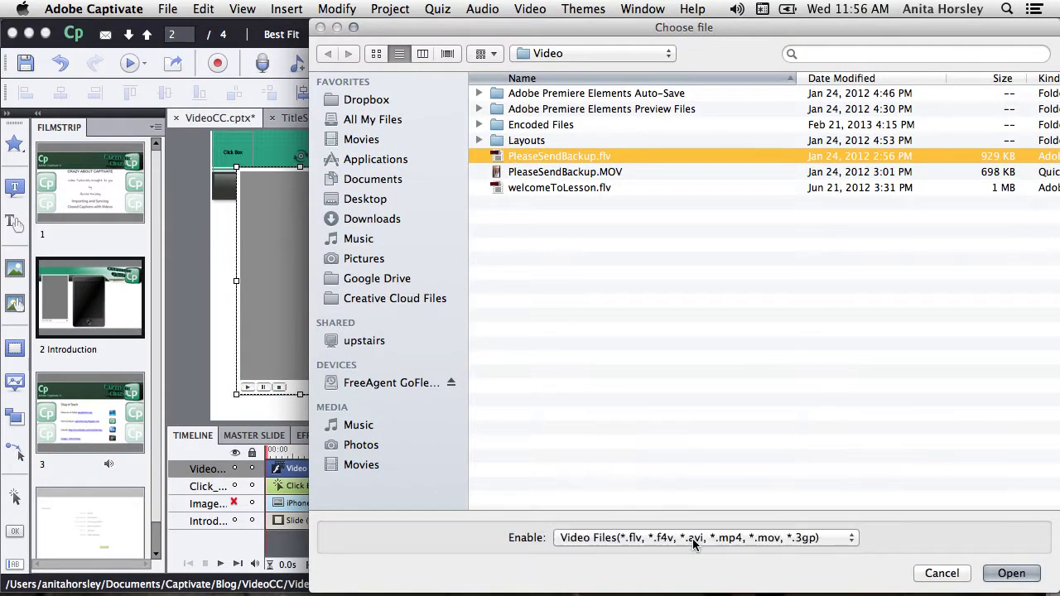
pyautogui.doubleClick(569, 155)
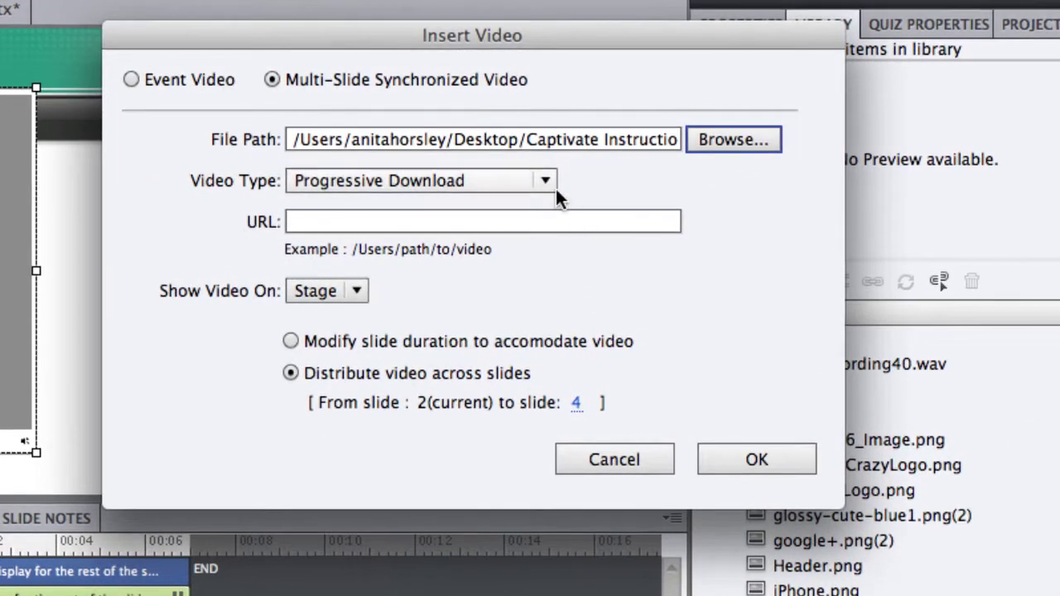
# Keep Progressive Download as the video type and review the Show Video On choices.
pyautogui.click(555, 191)
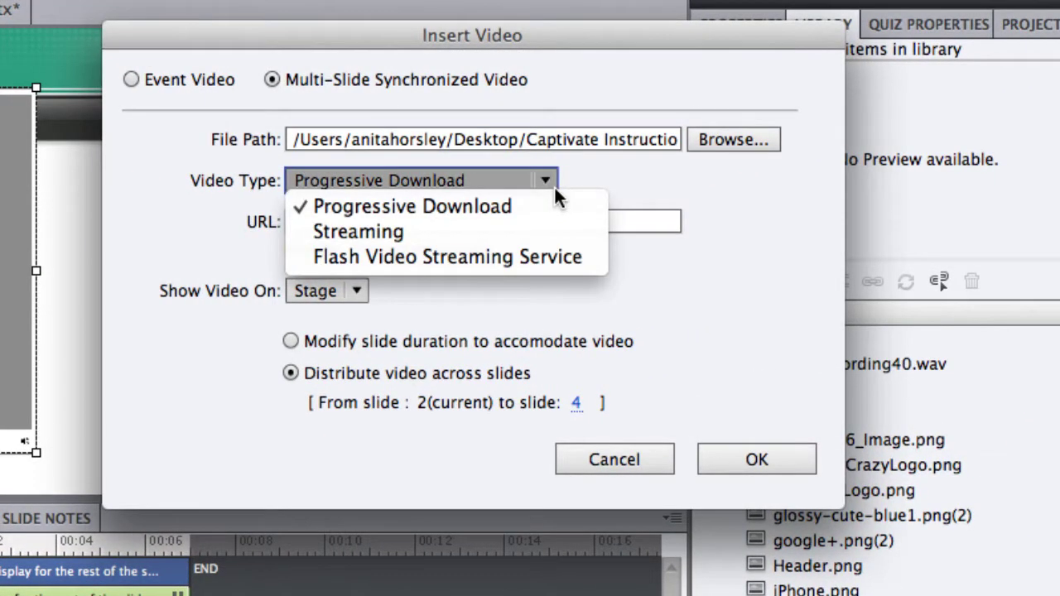
pyautogui.click(510, 205)
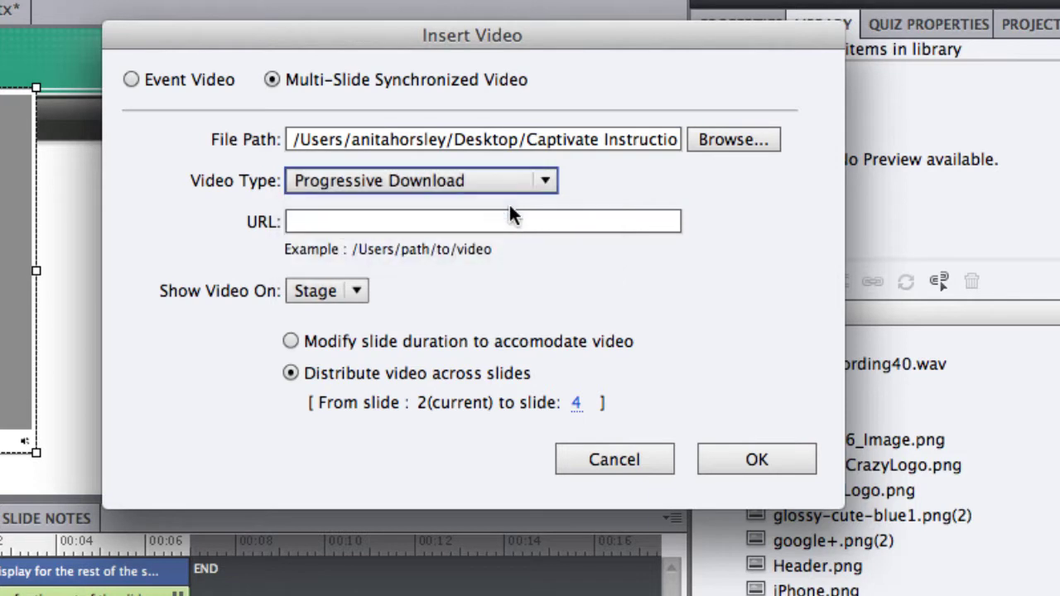
pyautogui.click(356, 295)
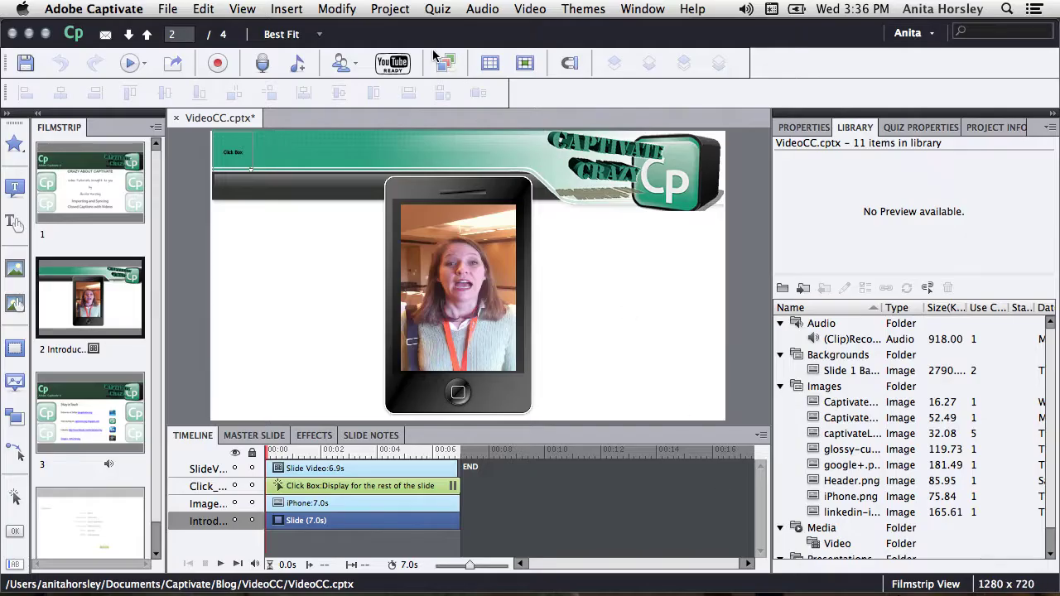
# Change the table of contents style from Overlay to Separate.
pyautogui.click(390, 8)
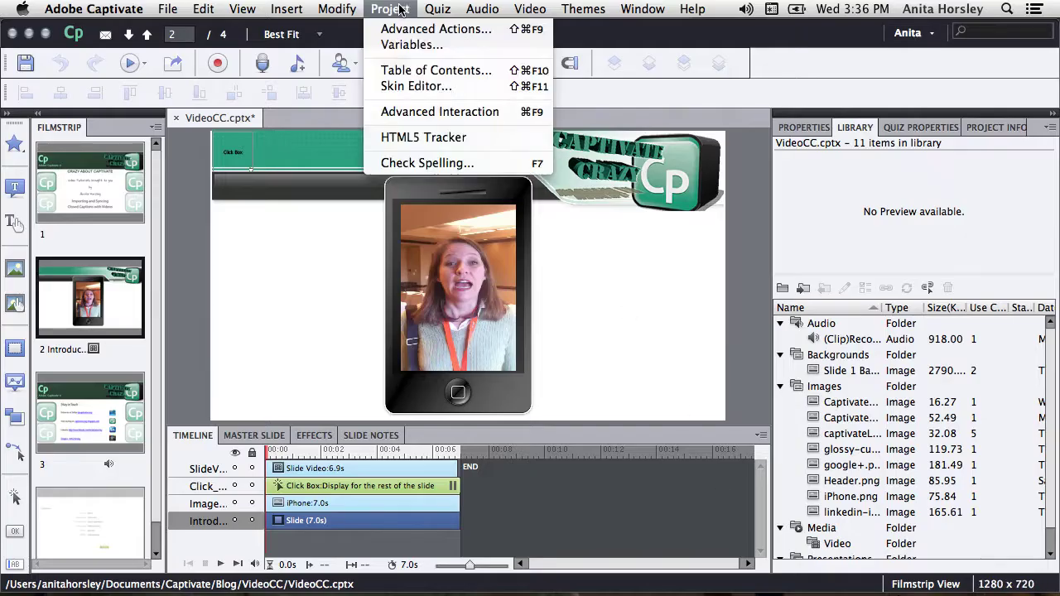
pyautogui.click(382, 69)
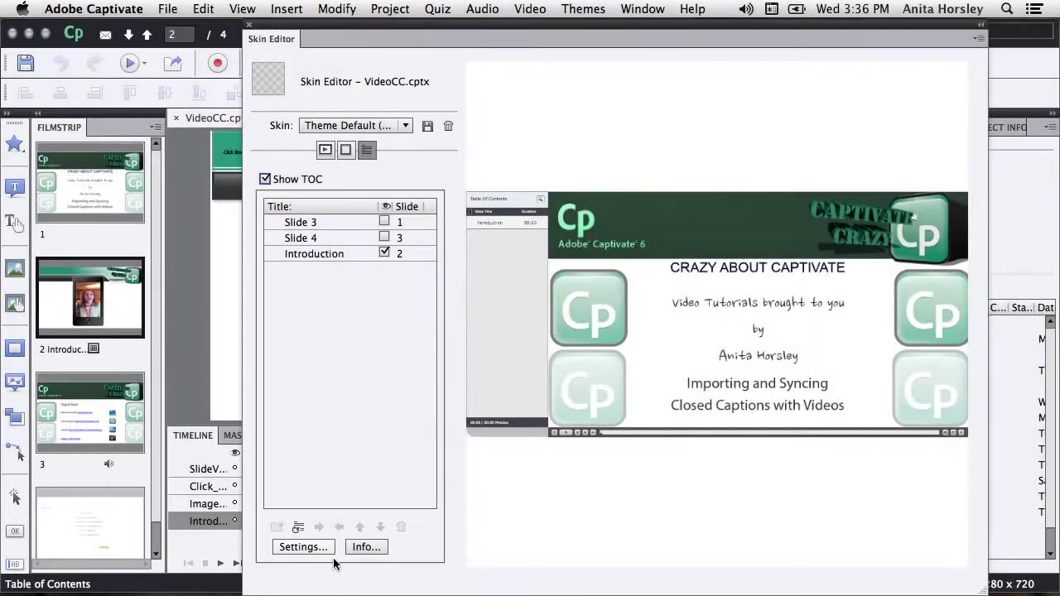
pyautogui.click(312, 549)
pyautogui.click(185, 56)
pyautogui.click(403, 591)
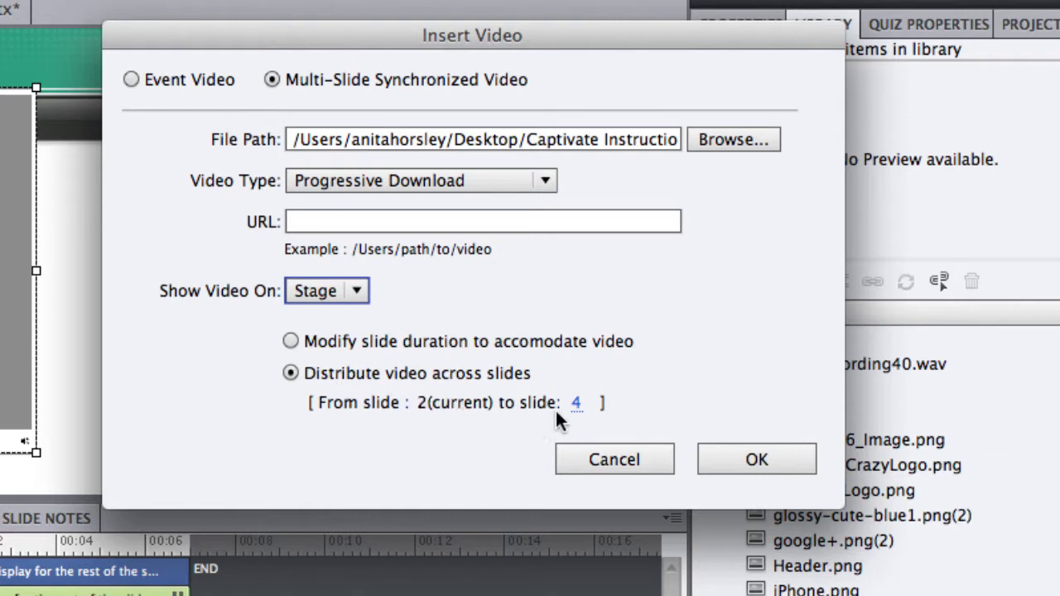
# End the synchronized video on slide 2, lengthen the slide to fit it, and confirm.
pyautogui.moveTo(577, 404); pyautogui.dragTo(561, 403)
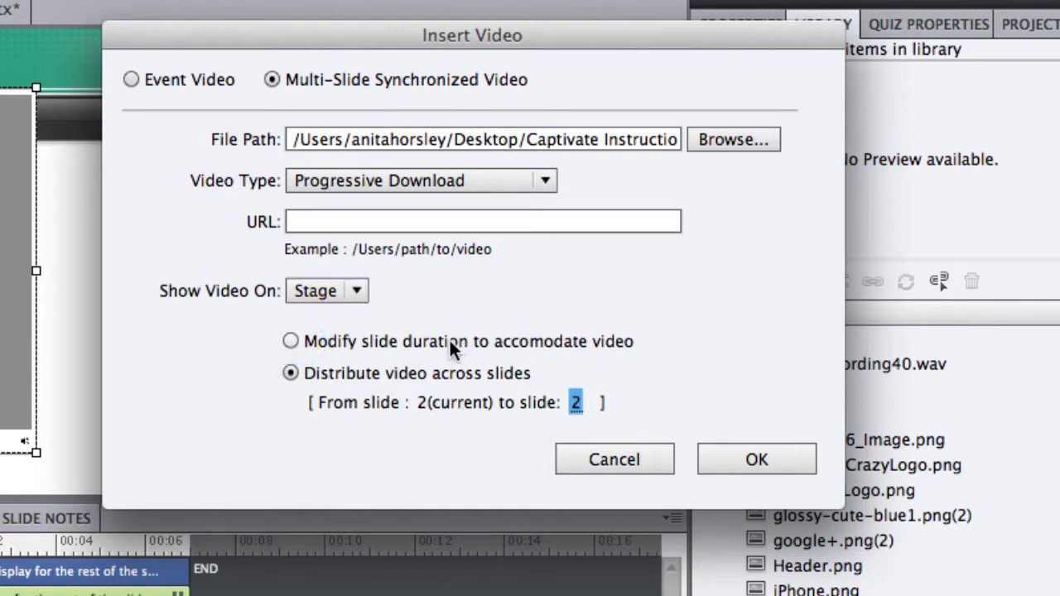
pyautogui.click(298, 339)
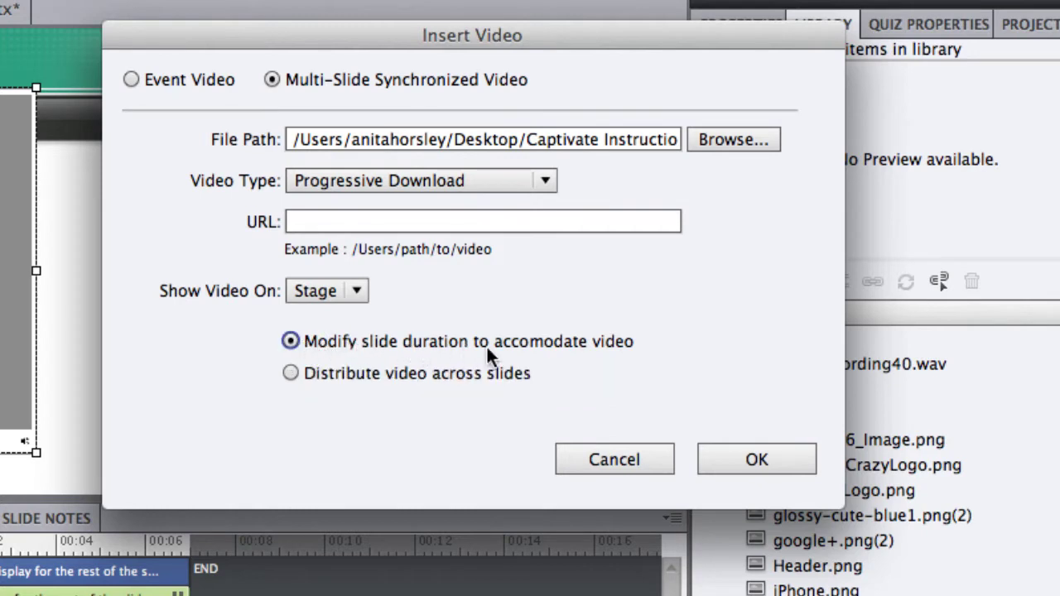
pyautogui.click(757, 461)
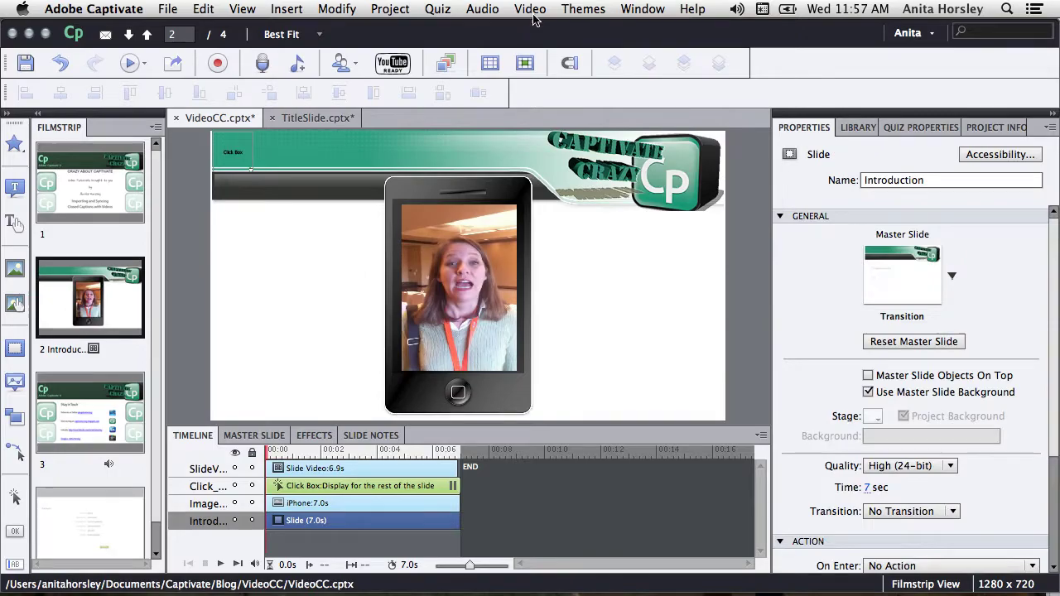
# Add a first caption row in Edit Video Timing's Closed Captioning tab.
pyautogui.click(530, 9)
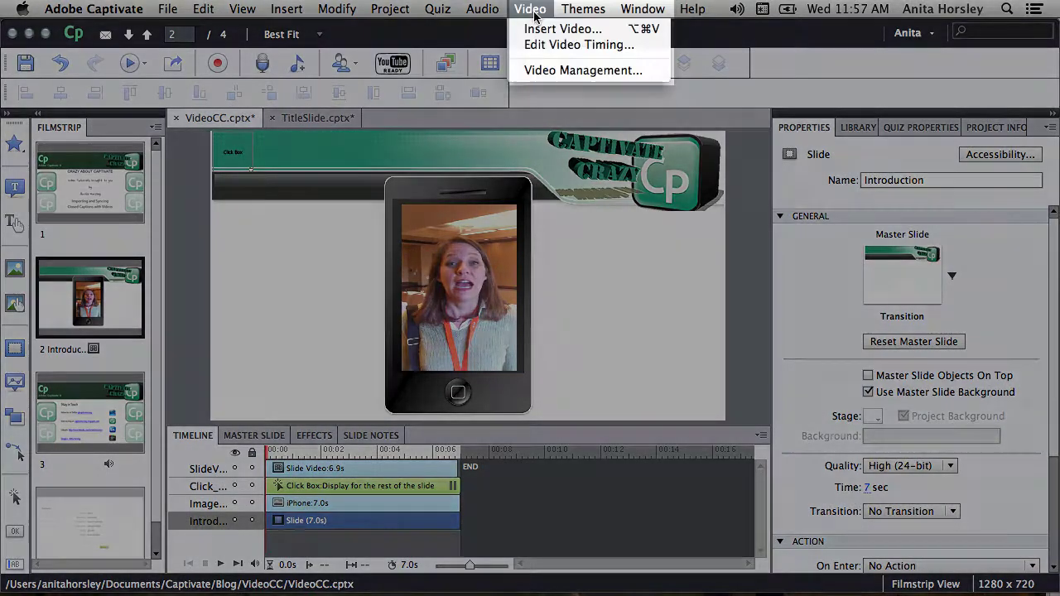
pyautogui.click(538, 44)
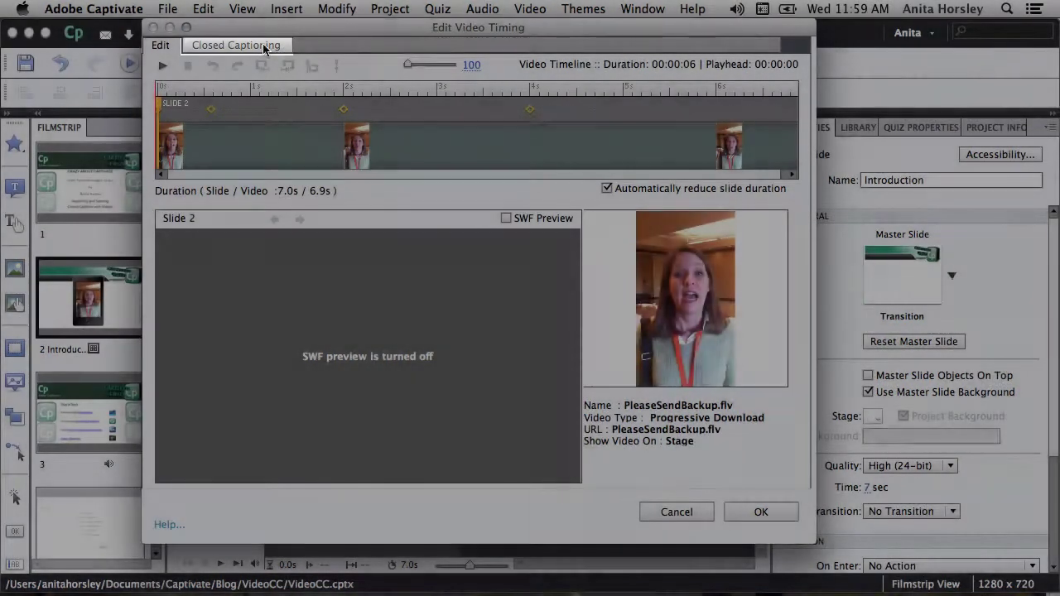
pyautogui.click(248, 45)
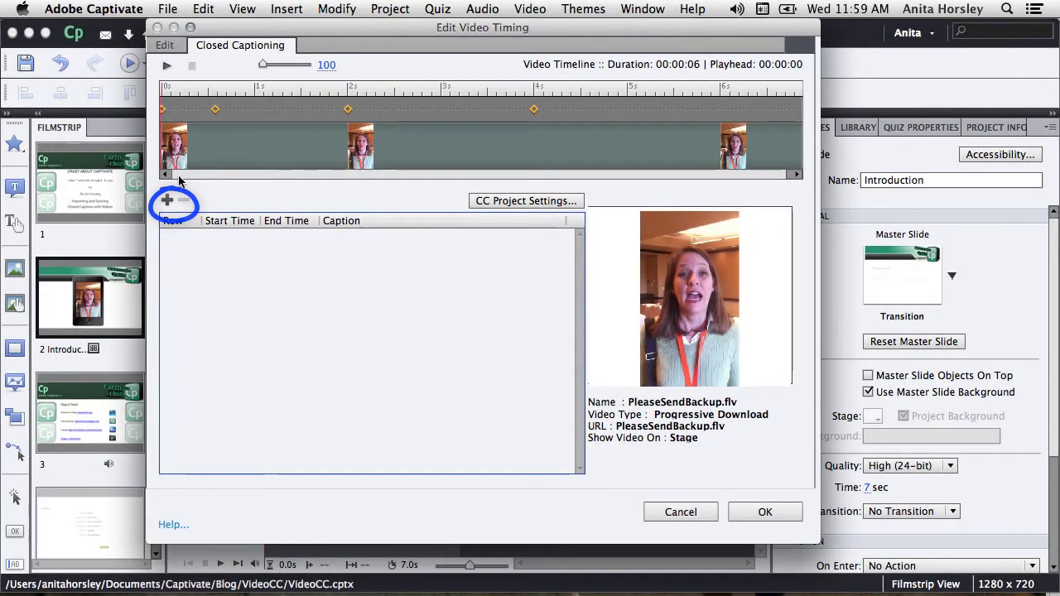
pyautogui.click(166, 200)
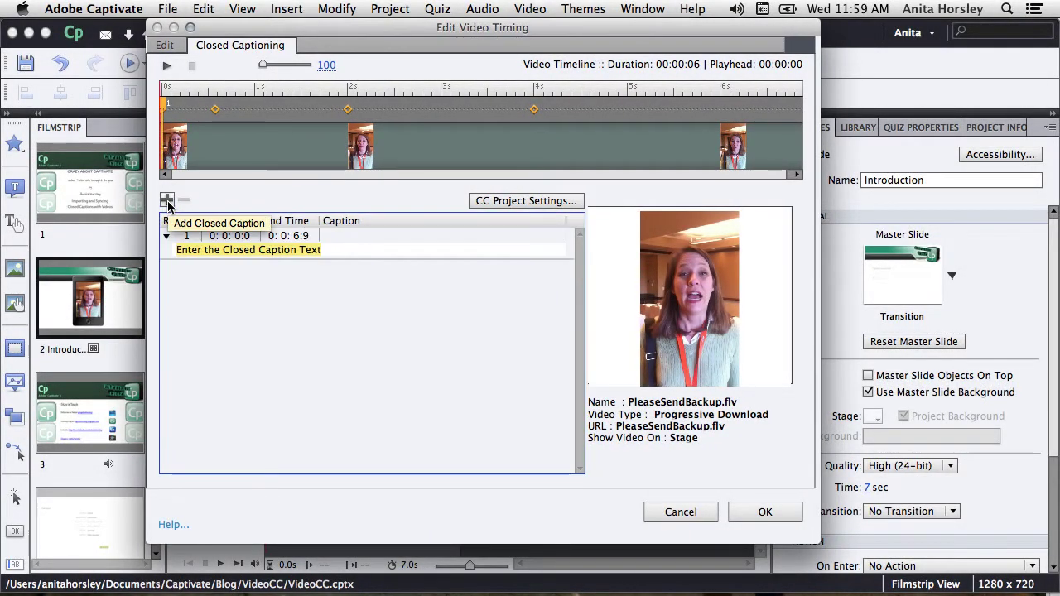
# Find where the first line ends and caption it 'I'm at the conference and it is crazy'.
pyautogui.click(167, 67)
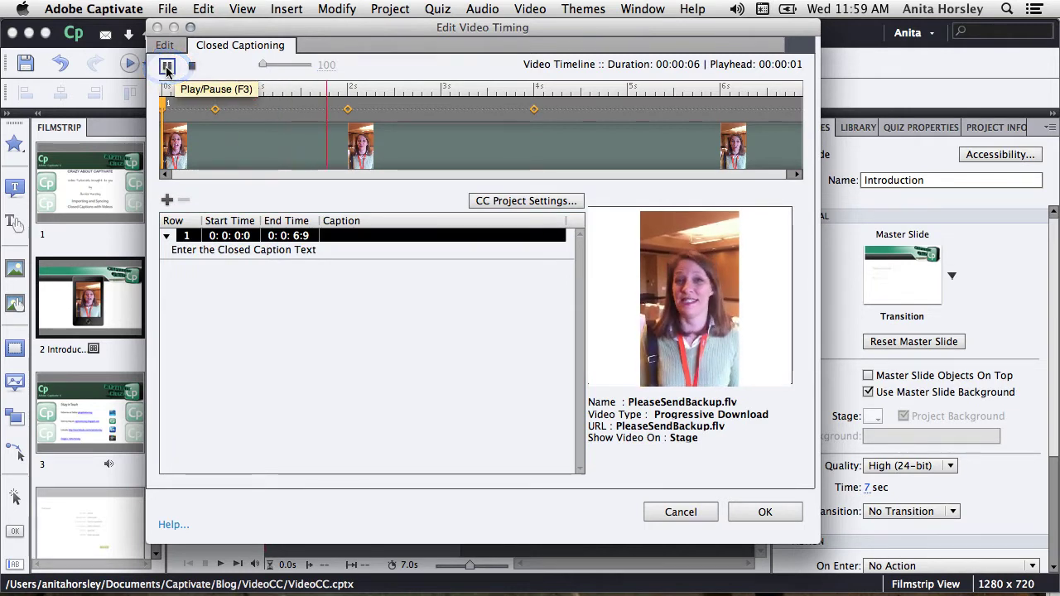
pyautogui.click(167, 68)
pyautogui.doubleClick(213, 250)
pyautogui.press('BackSpace')
pyautogui.write("I'm at the conference and ")
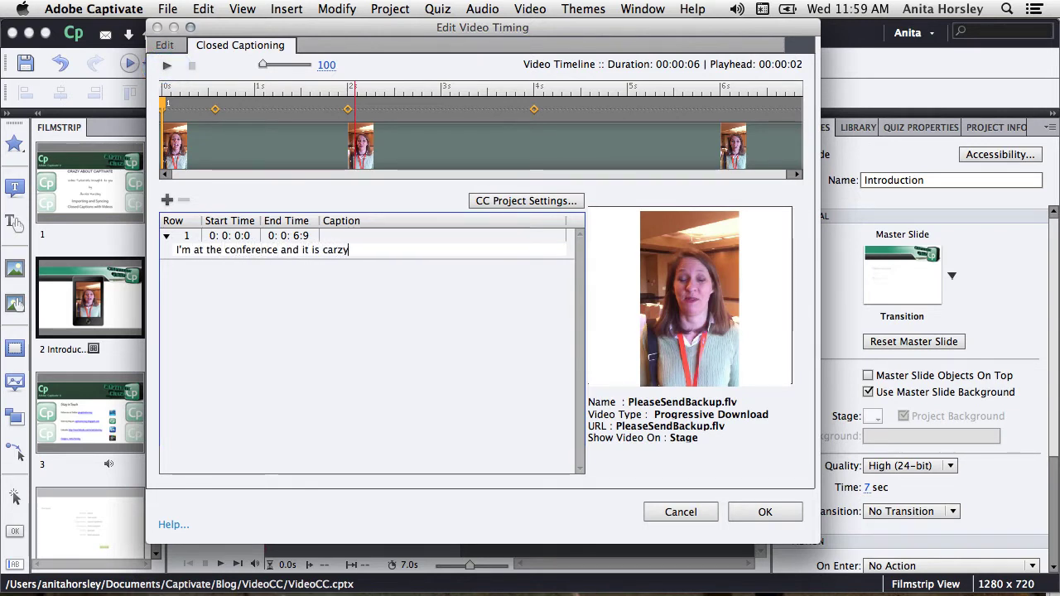
pyautogui.write('it is craz')
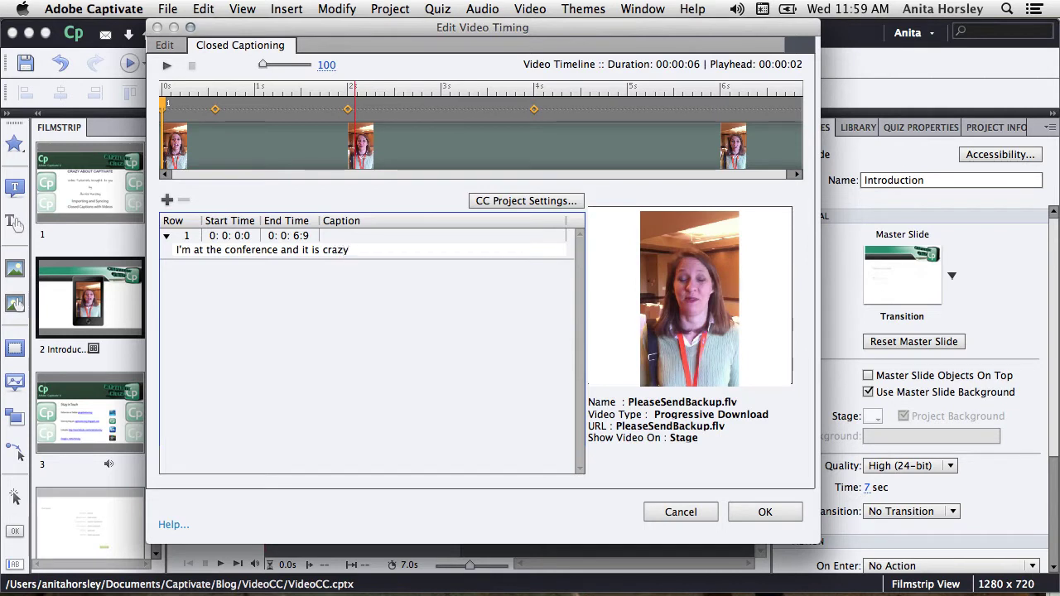
# Add caption 2 reading 'We've had so many people at our booth we need lots of help'.
pyautogui.click(166, 200)
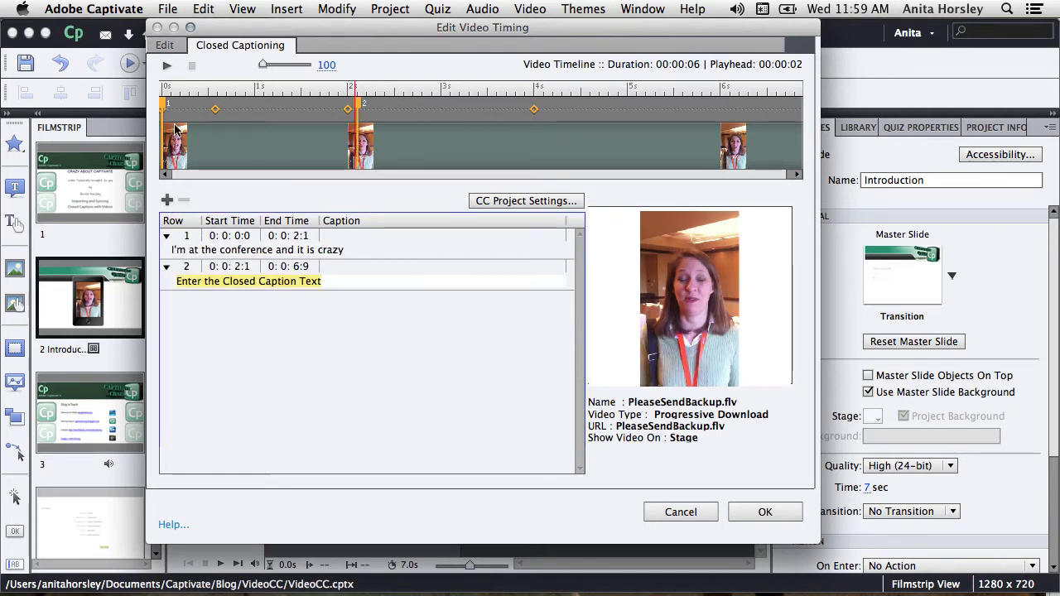
pyautogui.click(169, 67)
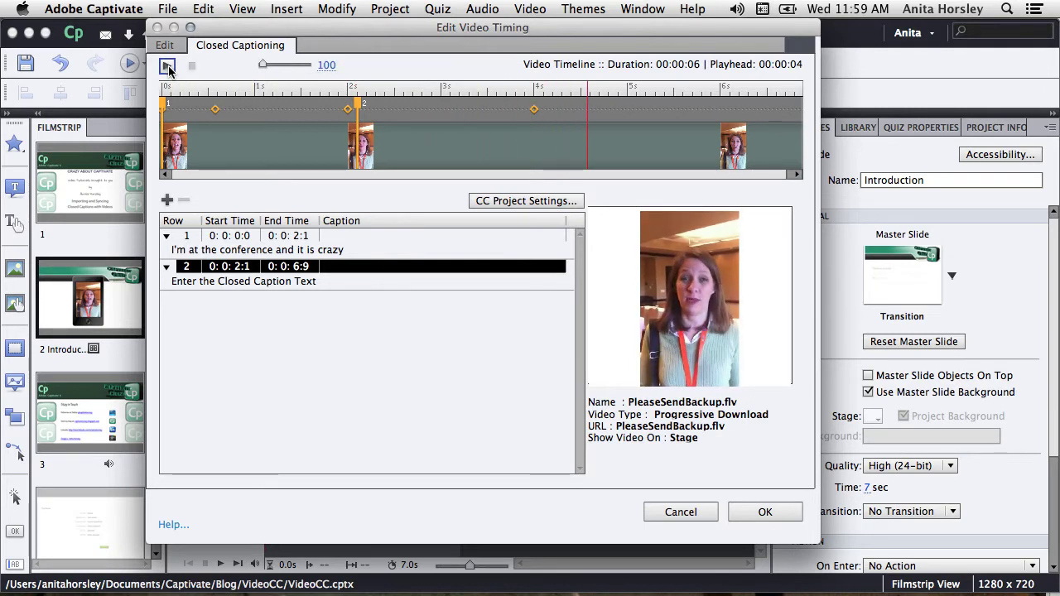
pyautogui.doubleClick(202, 282)
pyautogui.write('We')
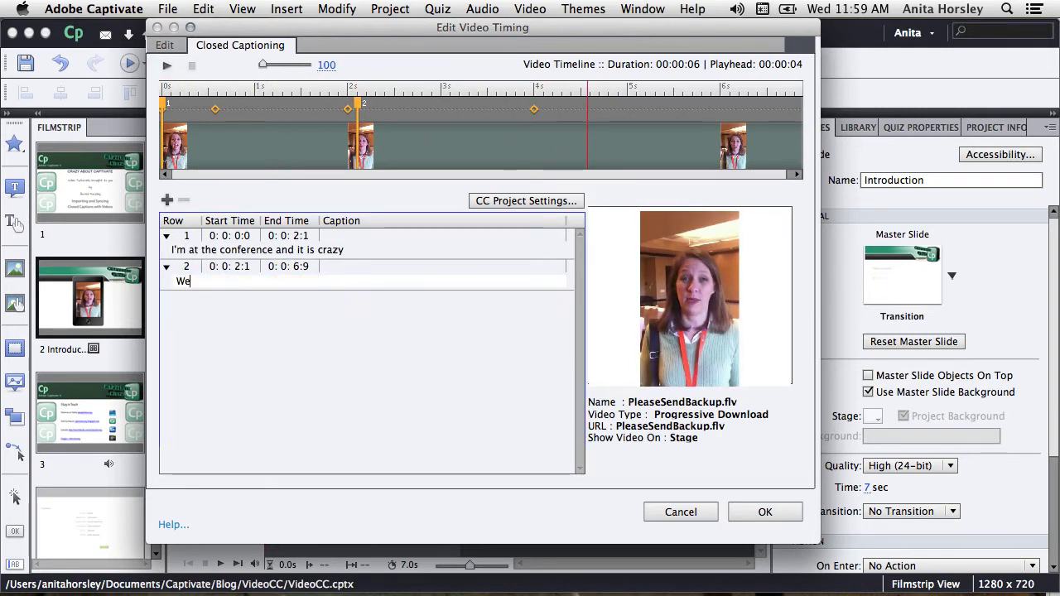
pyautogui.write("'ve had so many people at our booth")
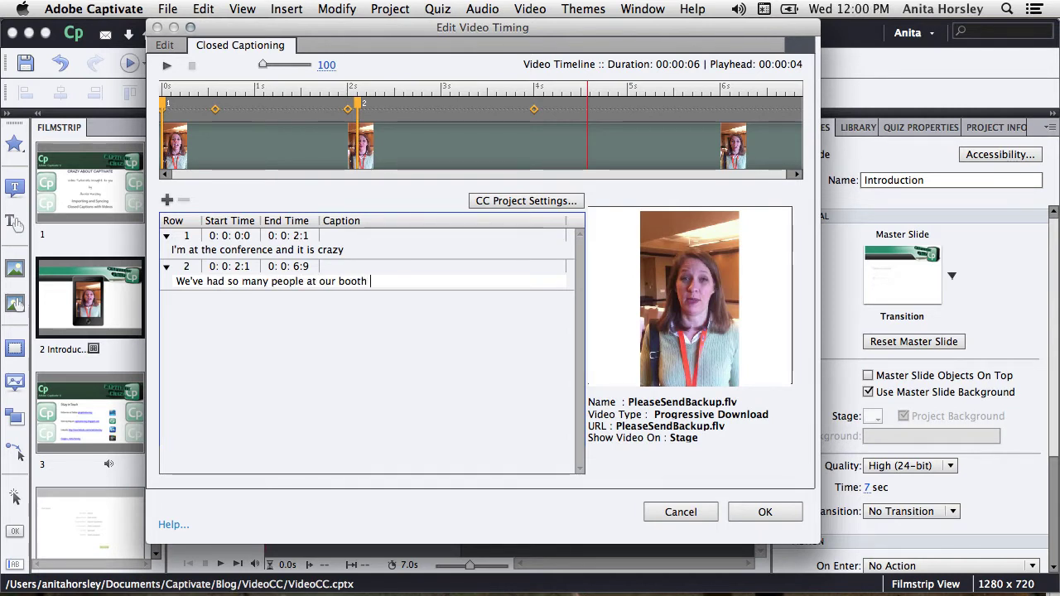
pyautogui.write(' we need lots of ')
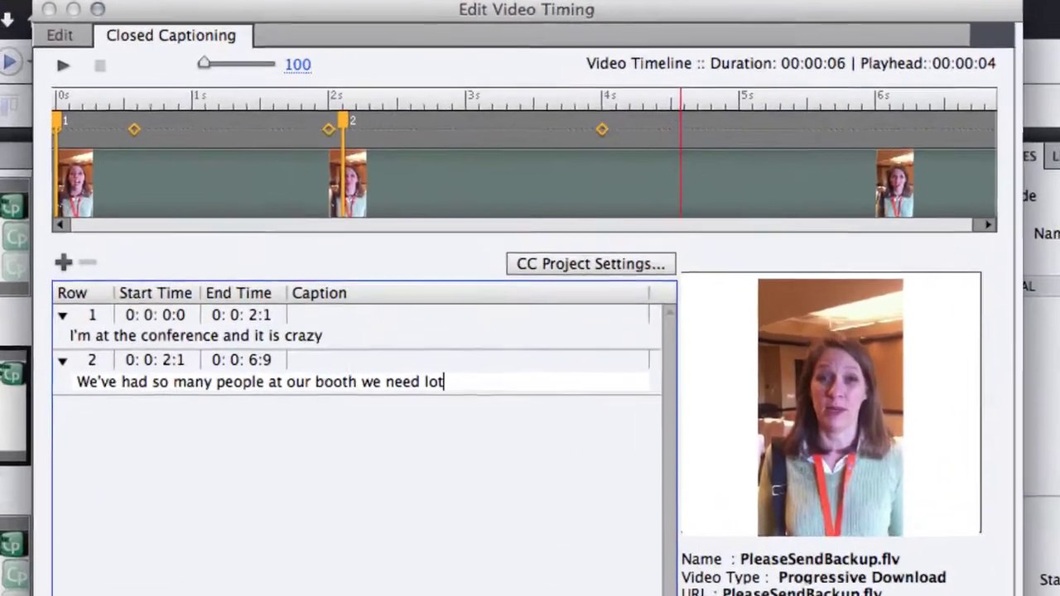
pyautogui.write('help')
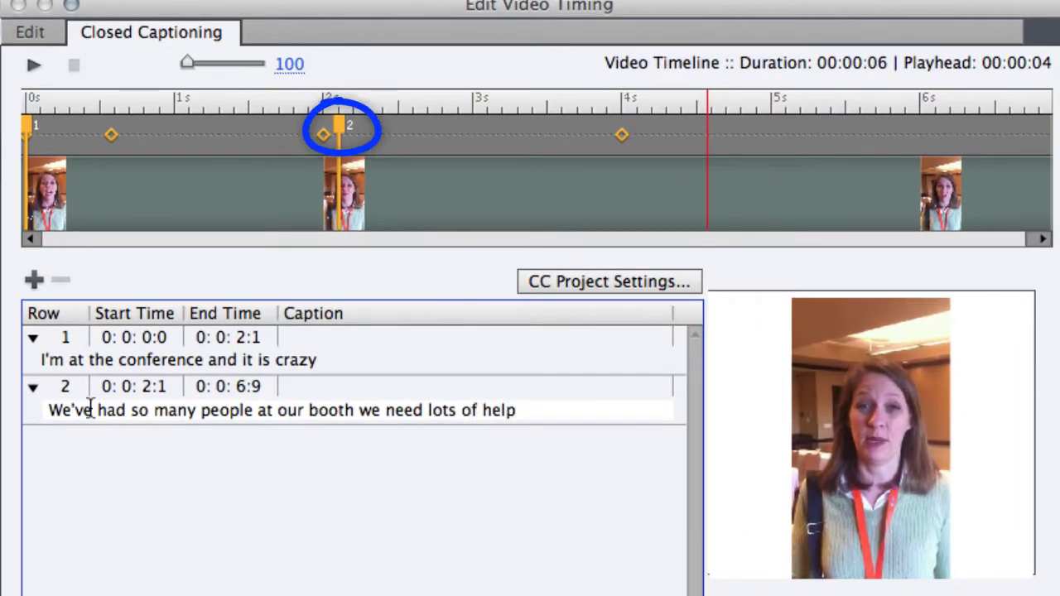
# Add caption 3 reading 'Can you get on a plane tomorrow?'.
pyautogui.click(34, 280)
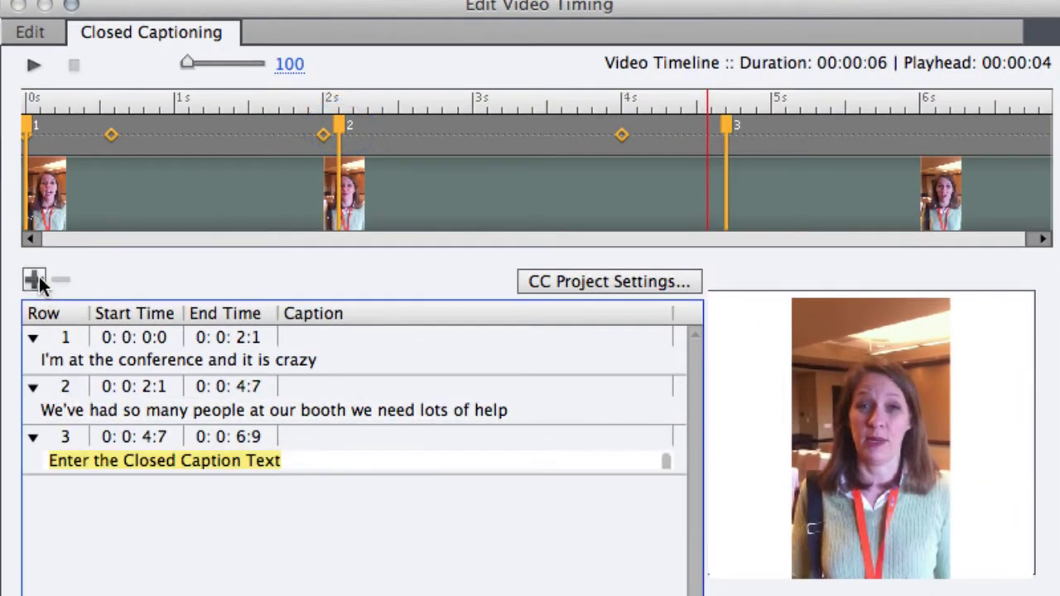
pyautogui.click(36, 66)
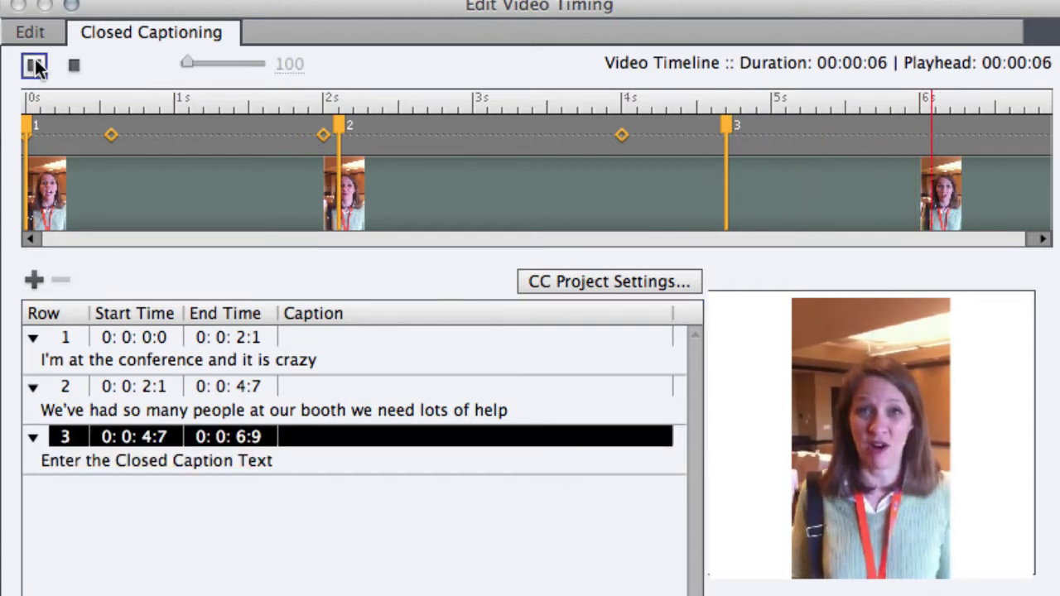
pyautogui.click(95, 465)
pyautogui.click(97, 465)
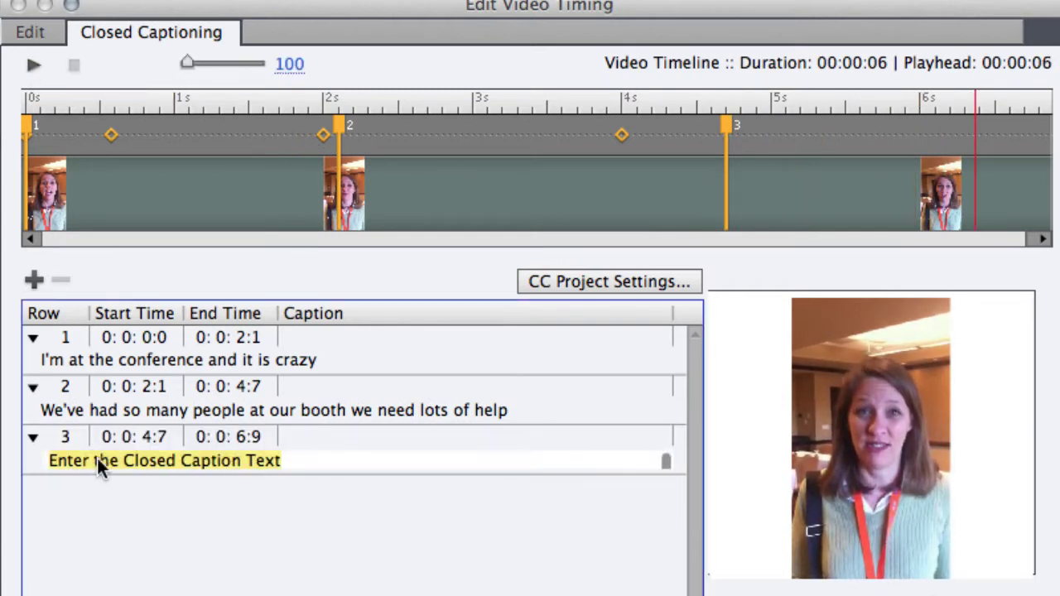
pyautogui.write('Can you get on a')
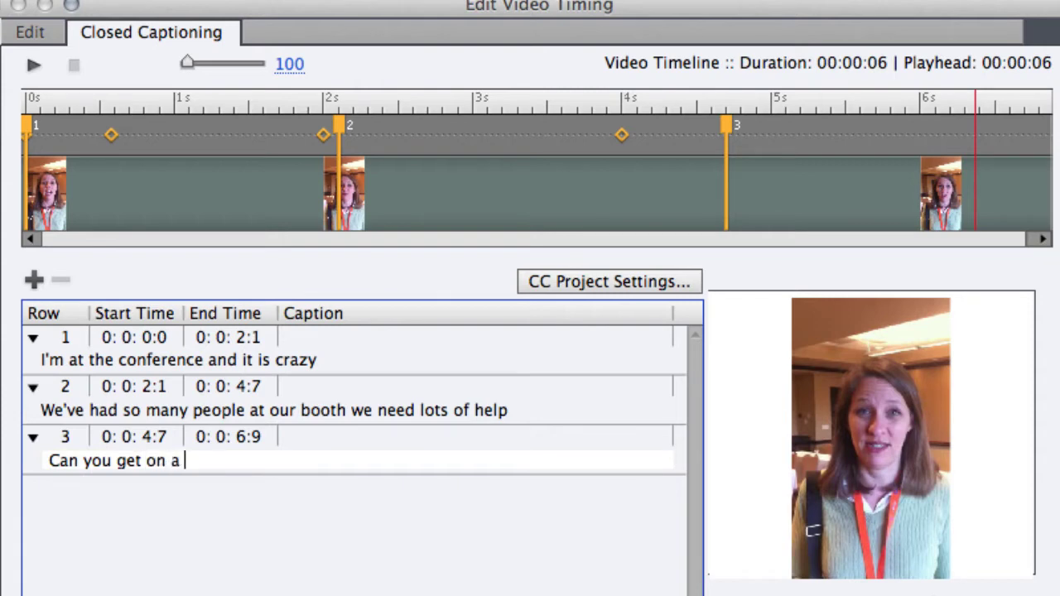
pyautogui.write(' plane tomorrow')
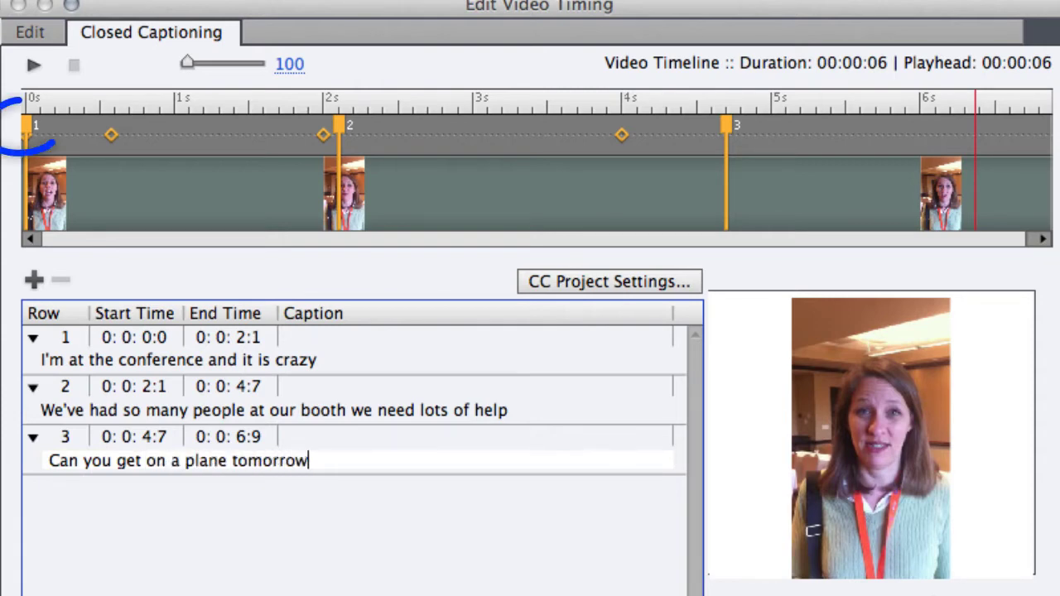
pyautogui.write('?')
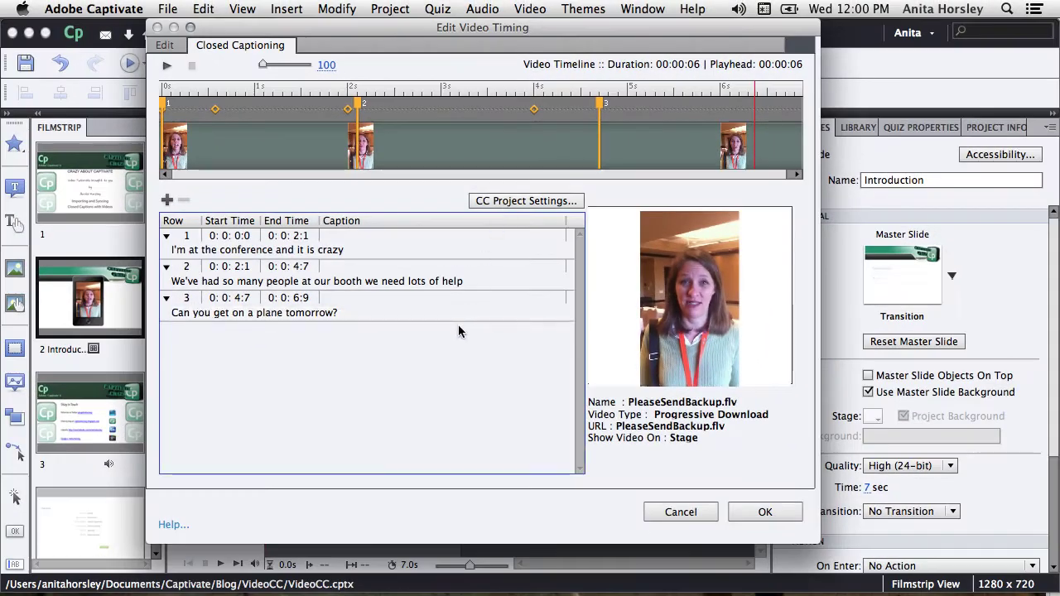
# Keep Arial as the caption font in CC Project Settings and save the three captions.
pyautogui.click(525, 201)
pyautogui.click(603, 271)
pyautogui.click(605, 273)
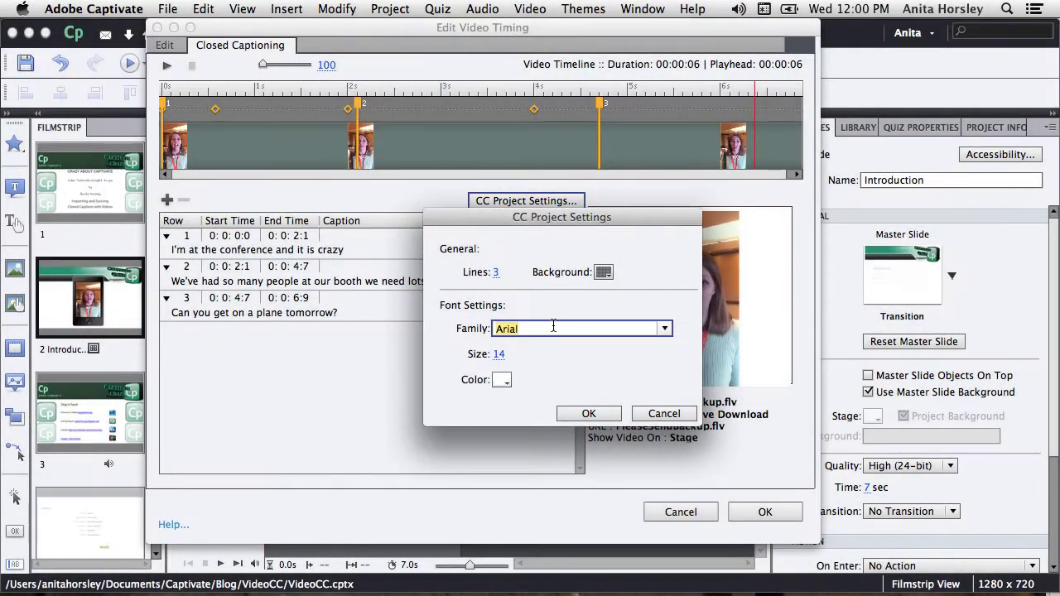
pyautogui.click(668, 330)
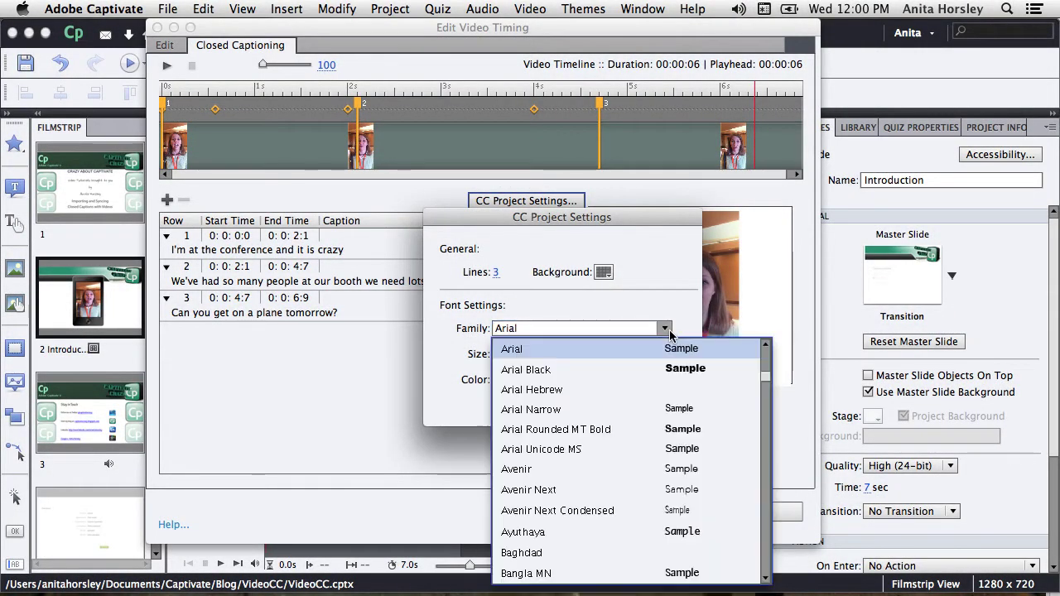
pyautogui.click(666, 329)
pyautogui.click(589, 413)
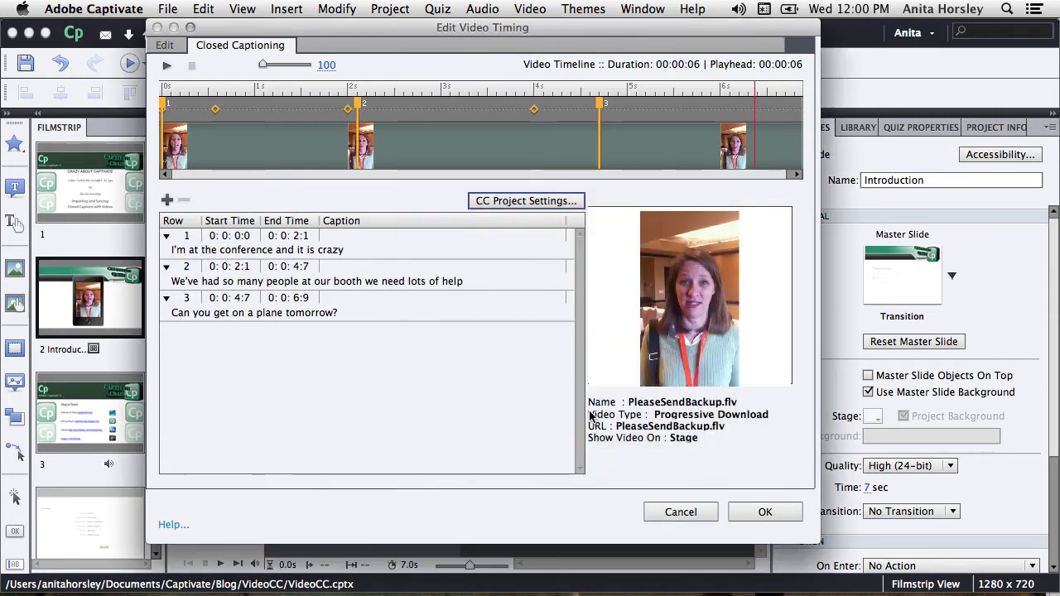
pyautogui.click(763, 511)
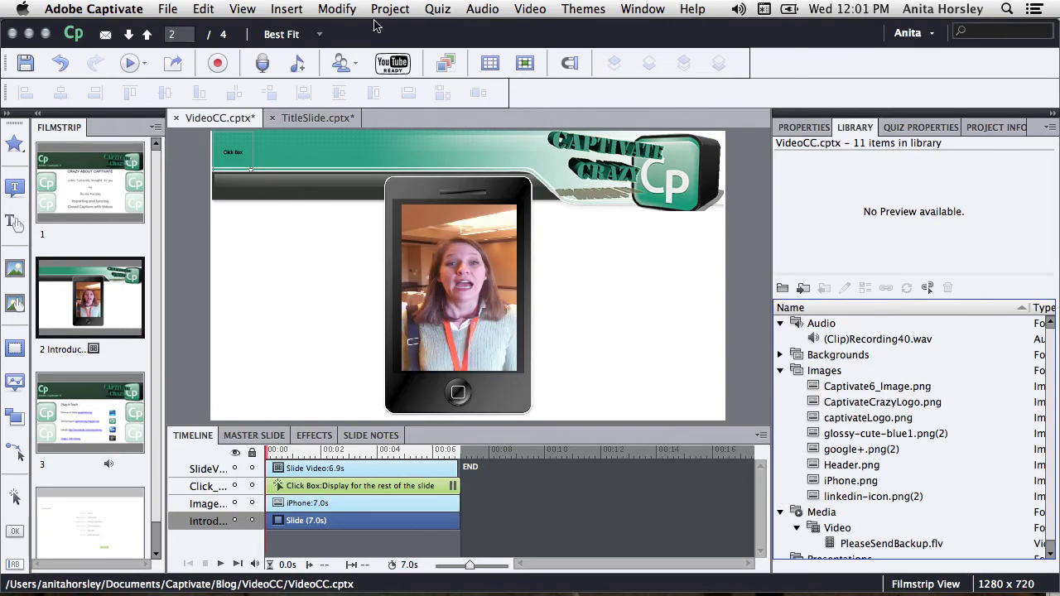
# Make sure Closed Captioning is ticked in the Skin Editor's playbar options.
pyautogui.click(390, 9)
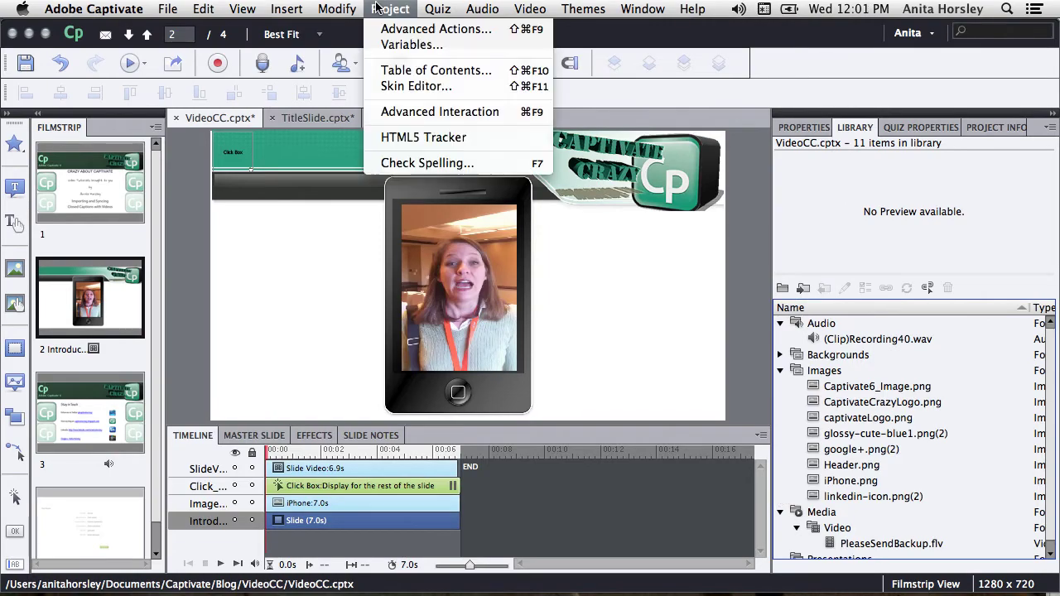
pyautogui.click(410, 86)
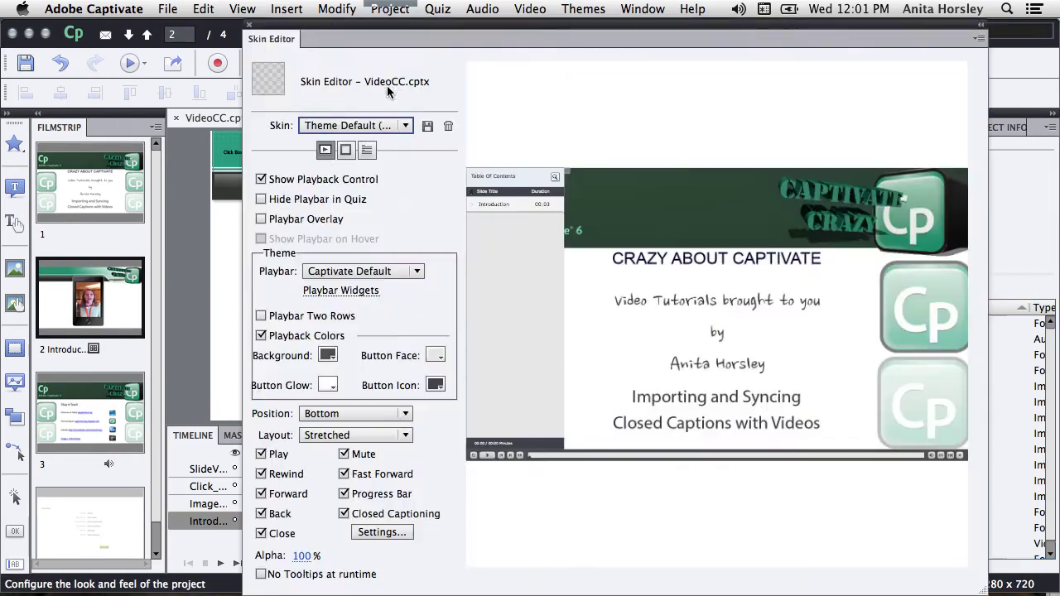
pyautogui.click(362, 514)
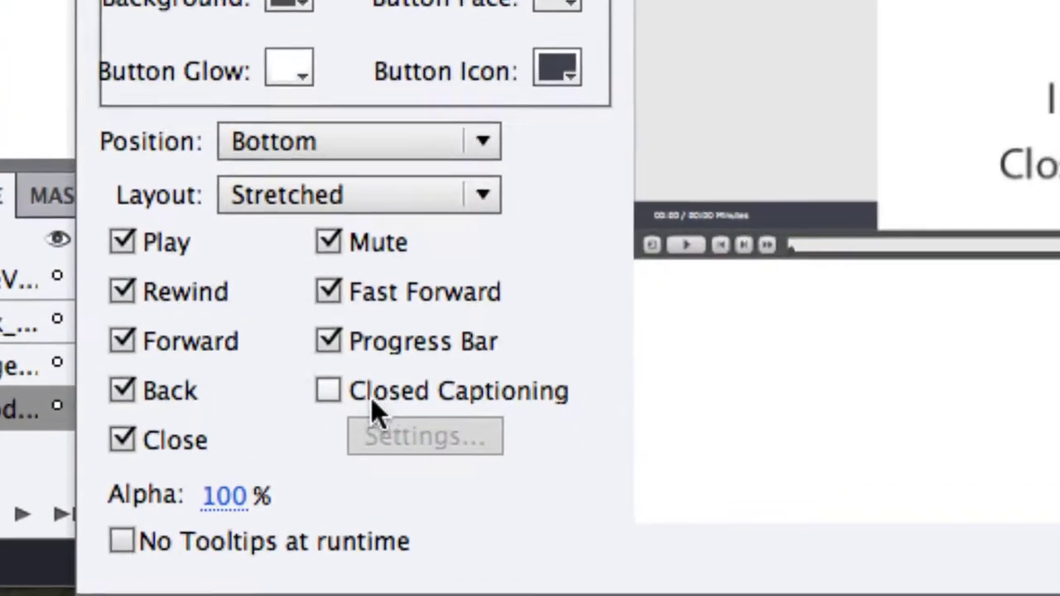
pyautogui.click(371, 404)
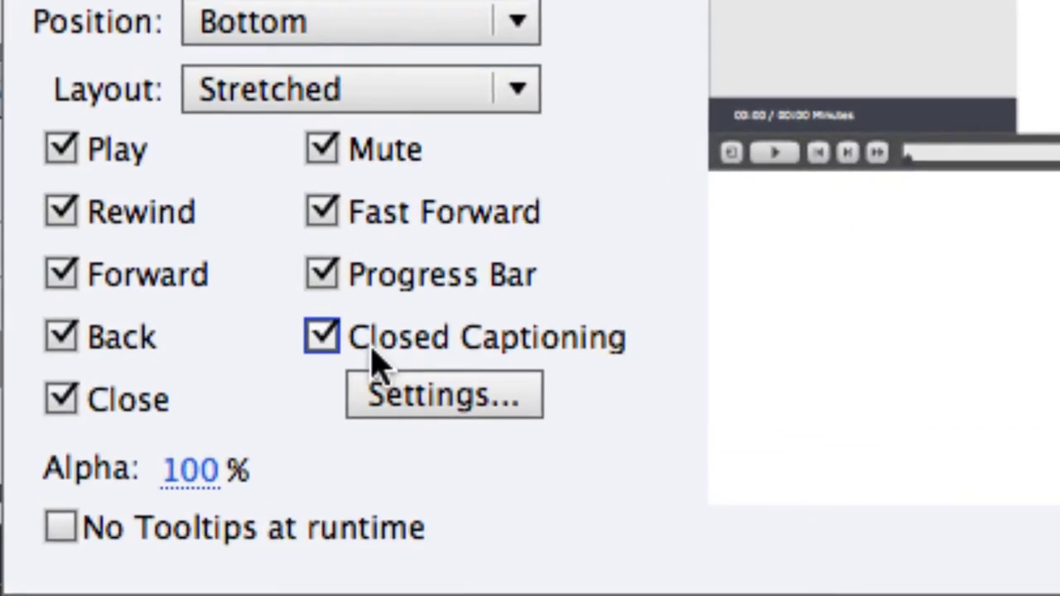